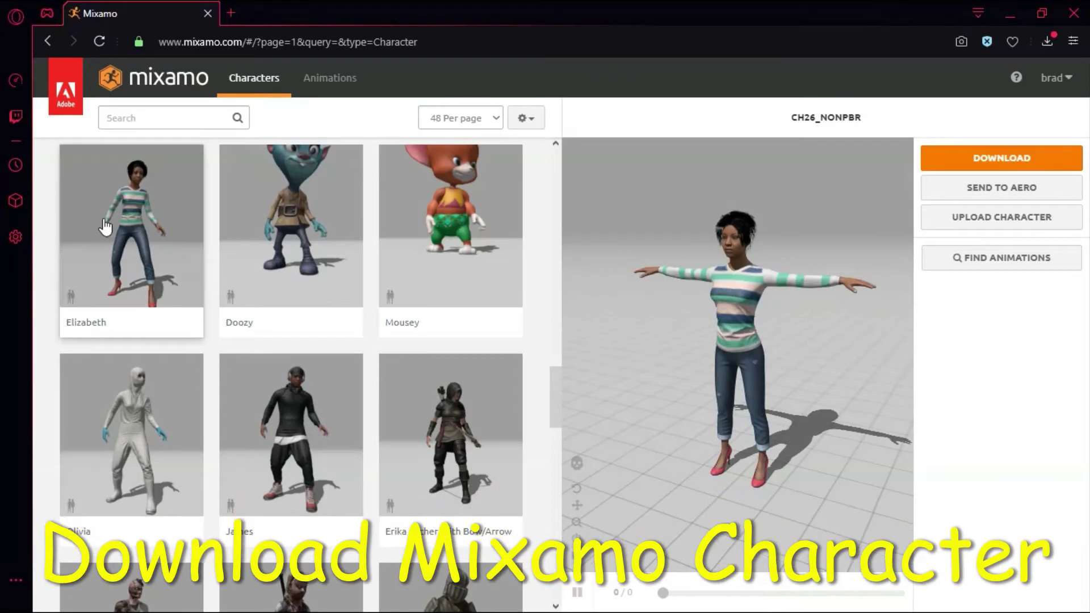
# Download the CH26_NONPBR character from Mixamo as FBX (.fbx) in T-pose
pyautogui.click(1001, 160)
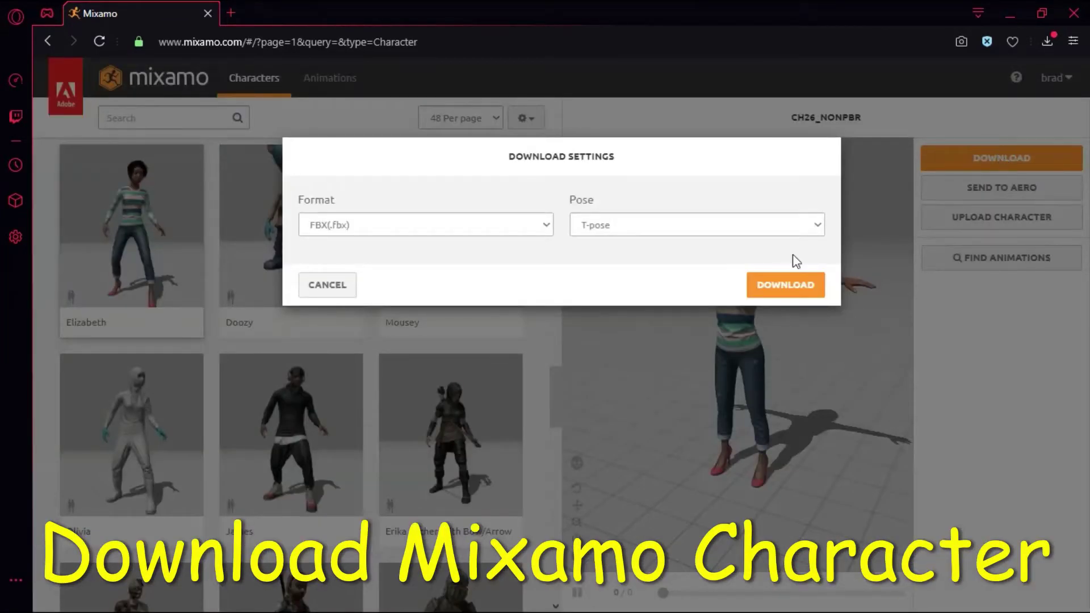
pyautogui.click(548, 226)
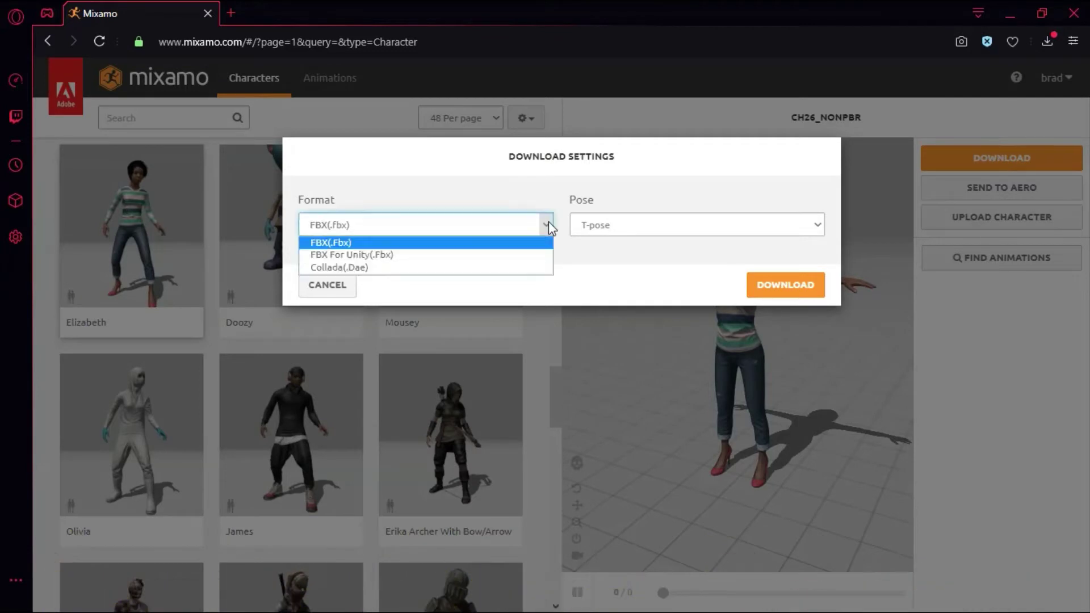
pyautogui.click(527, 247)
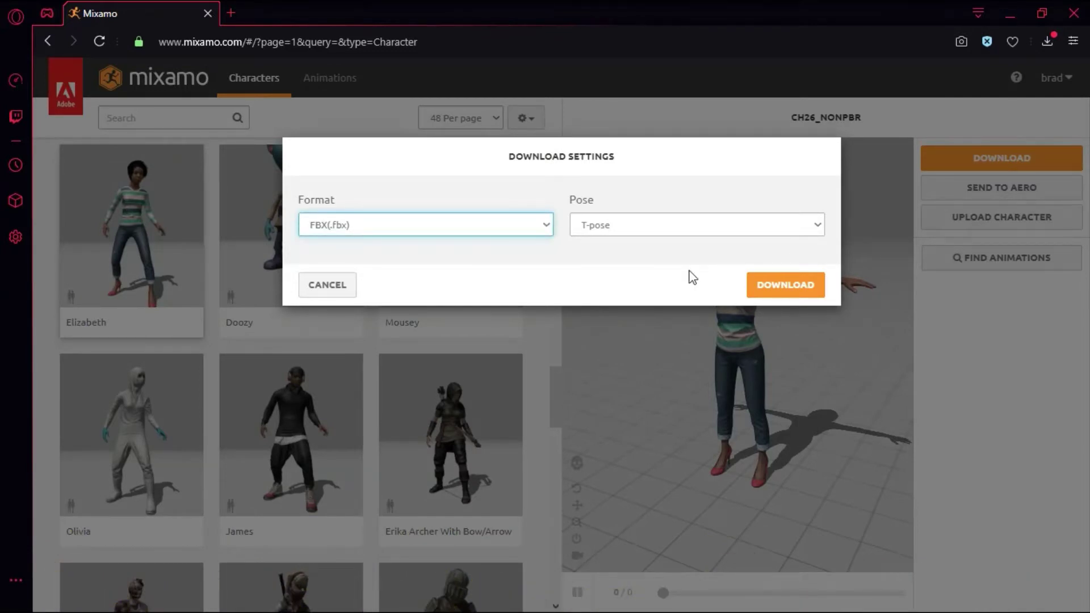
pyautogui.click(821, 230)
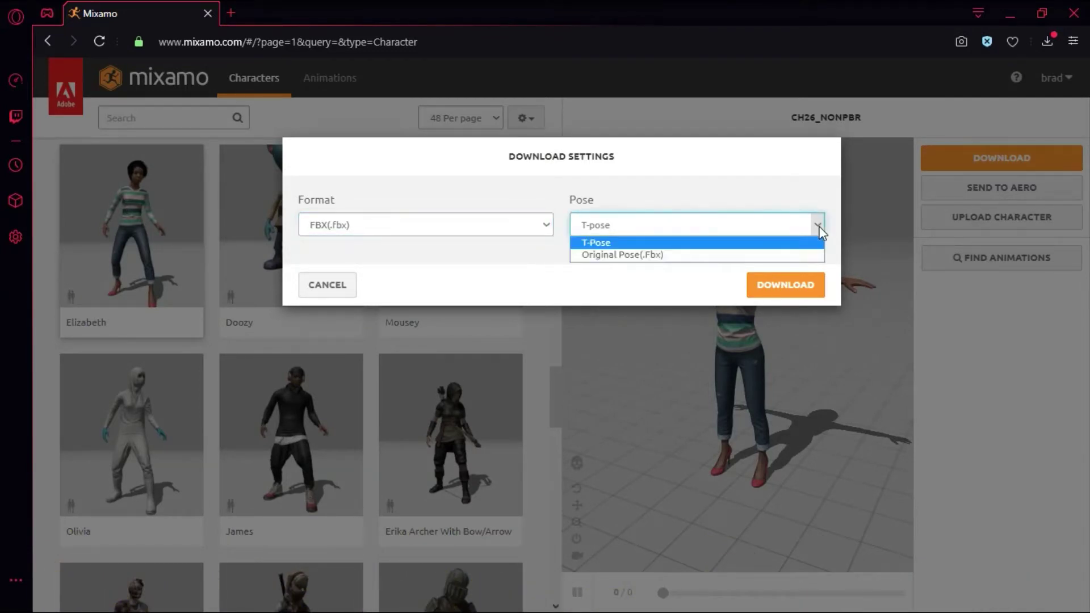
pyautogui.click(642, 242)
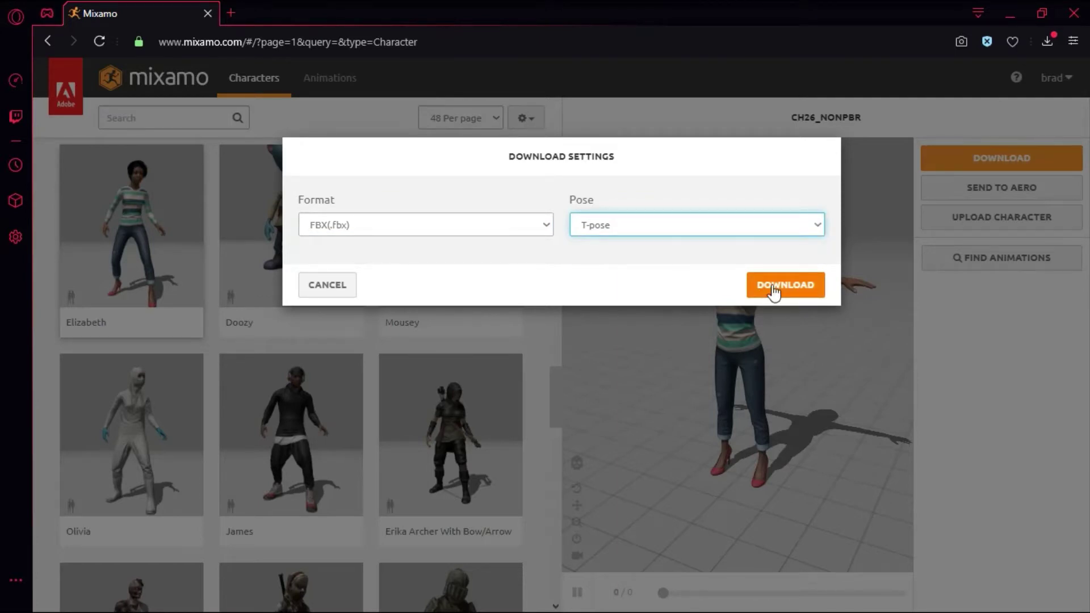
pyautogui.click(328, 285)
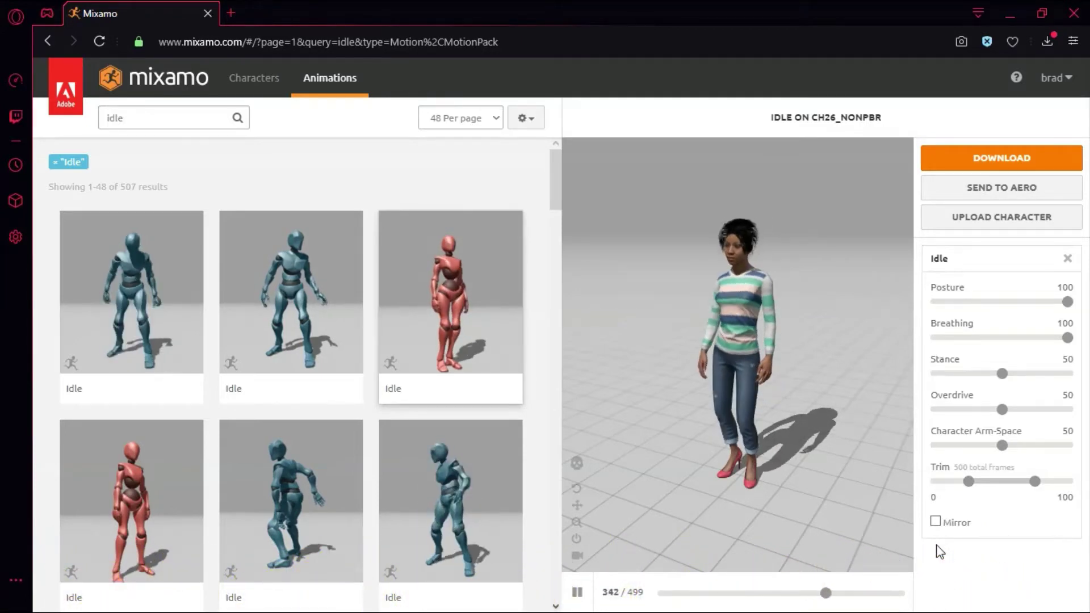
# Download the Idle animation as FBX, without skin, at 30 fps with no keyframe reduction
pyautogui.click(996, 162)
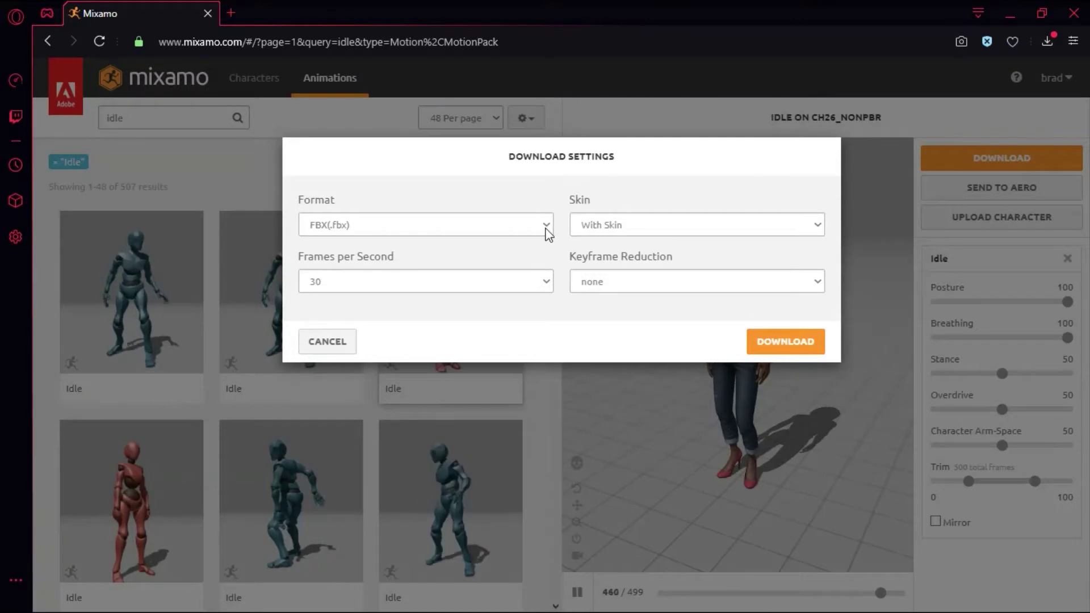
pyautogui.click(545, 227)
pyautogui.click(505, 243)
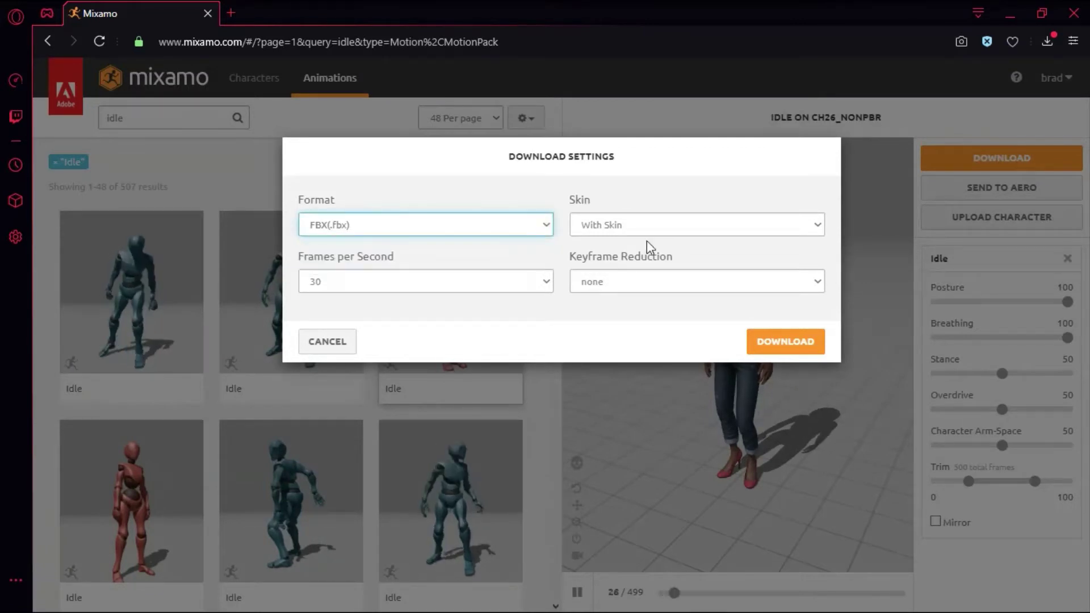
pyautogui.click(816, 225)
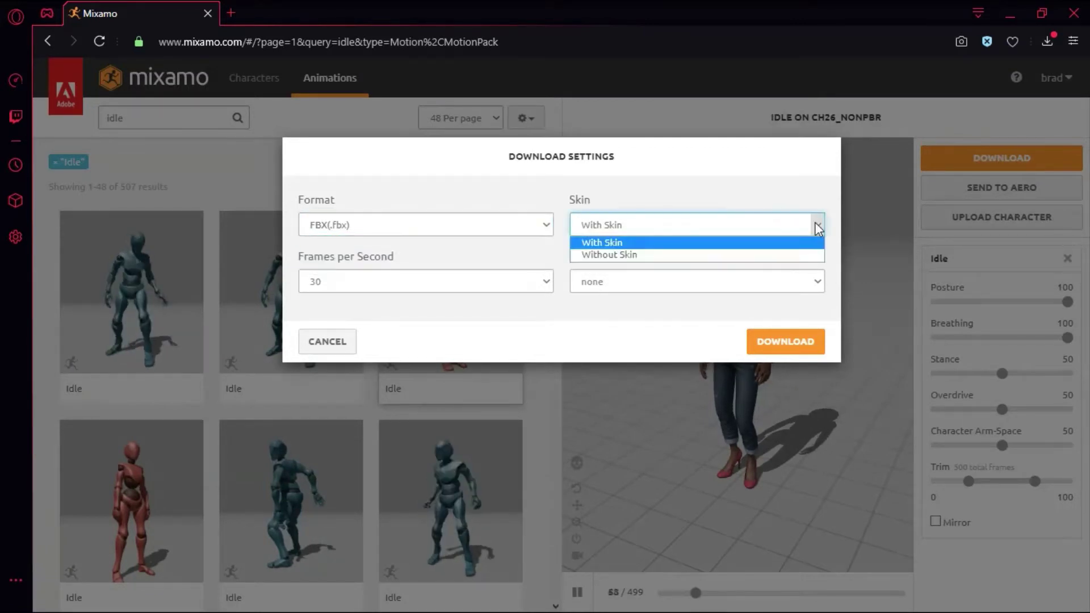
pyautogui.click(677, 256)
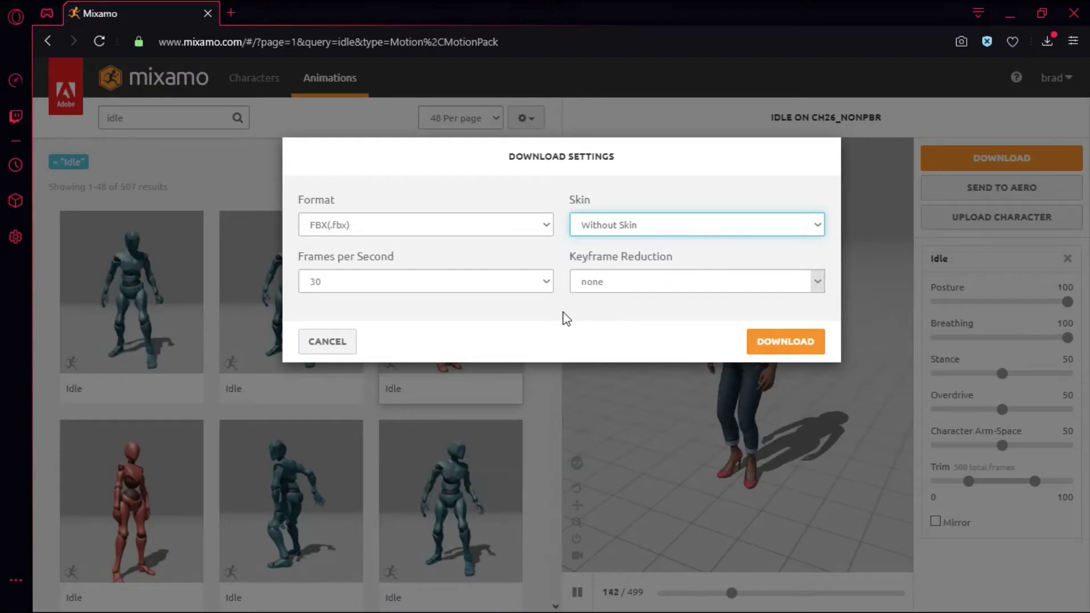
pyautogui.click(545, 284)
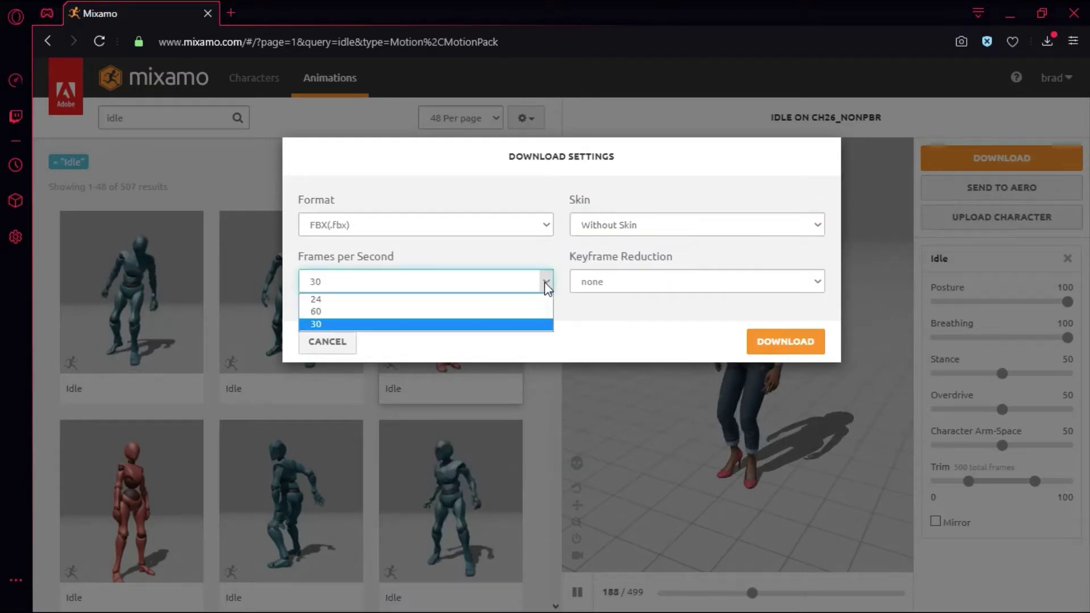
pyautogui.click(533, 326)
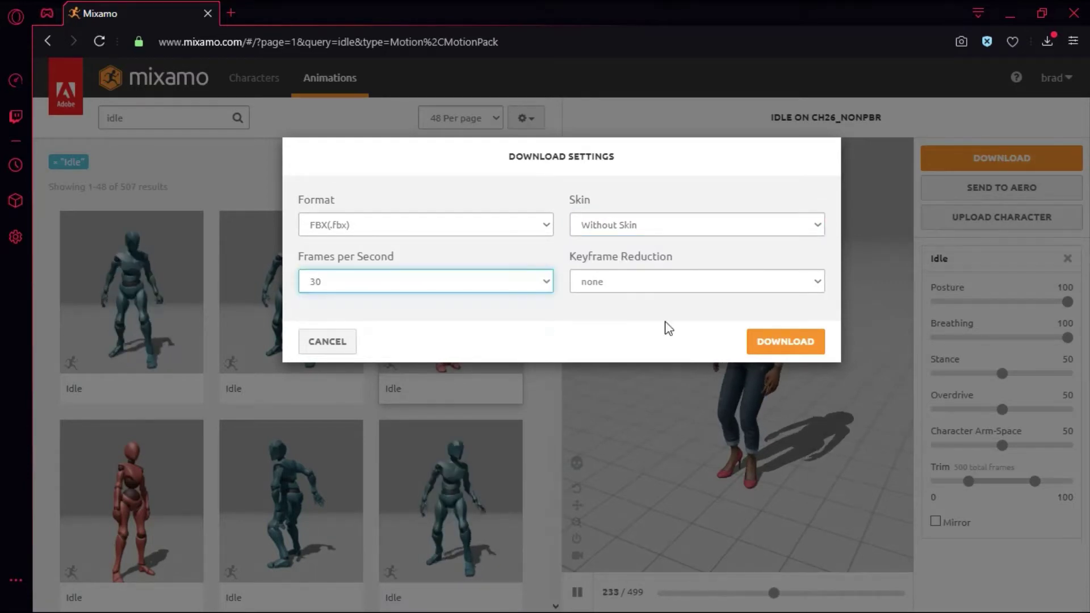
pyautogui.click(819, 284)
pyautogui.click(717, 299)
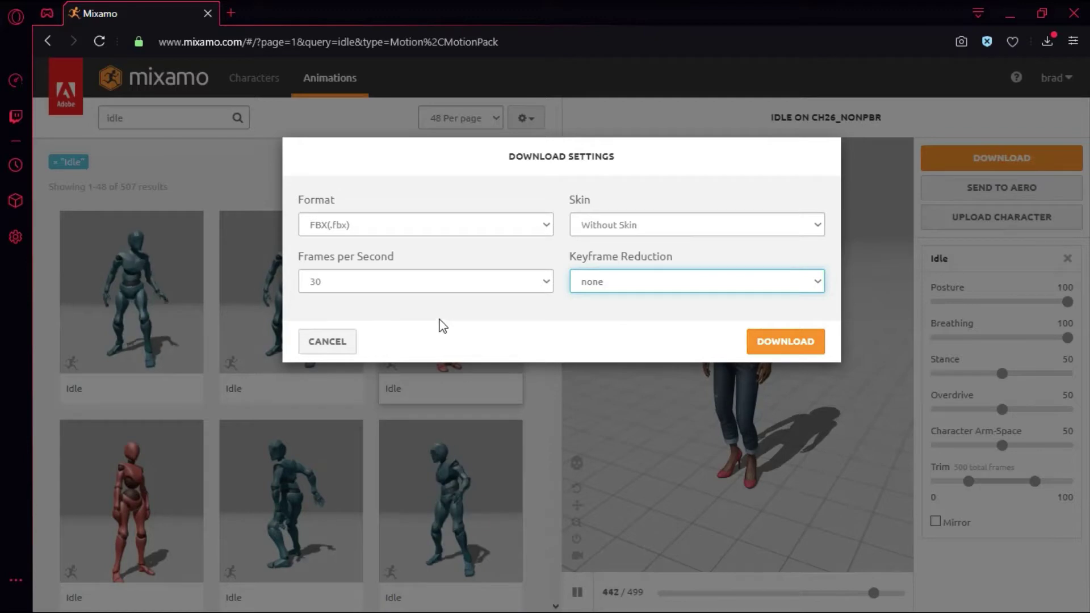
pyautogui.click(347, 343)
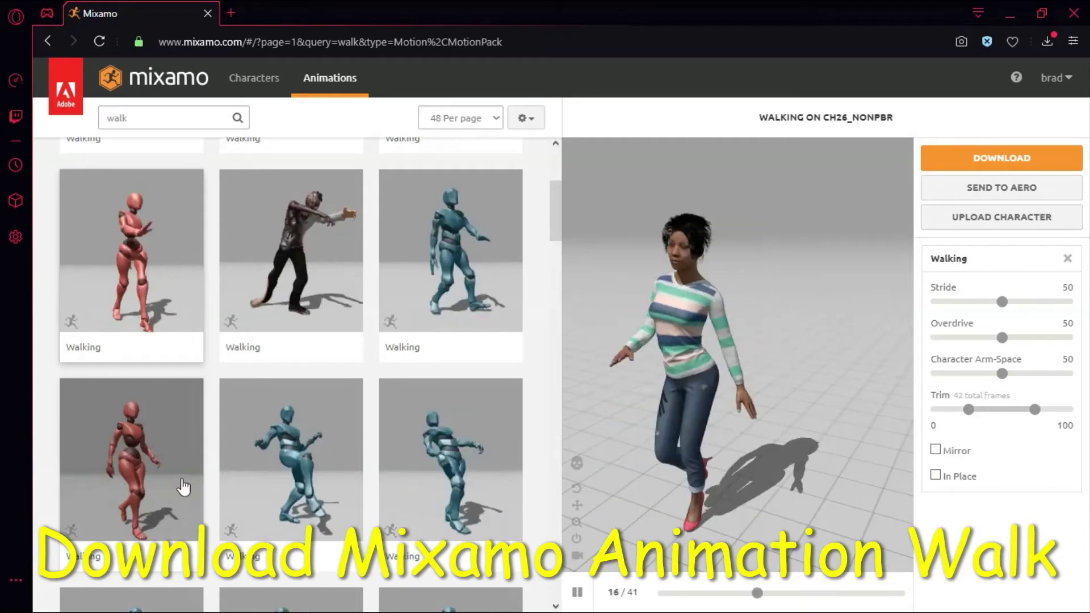
# Set Walking to In Place and download it as FBX, without skin, 30 fps, no keyframe reduction
pyautogui.click(935, 476)
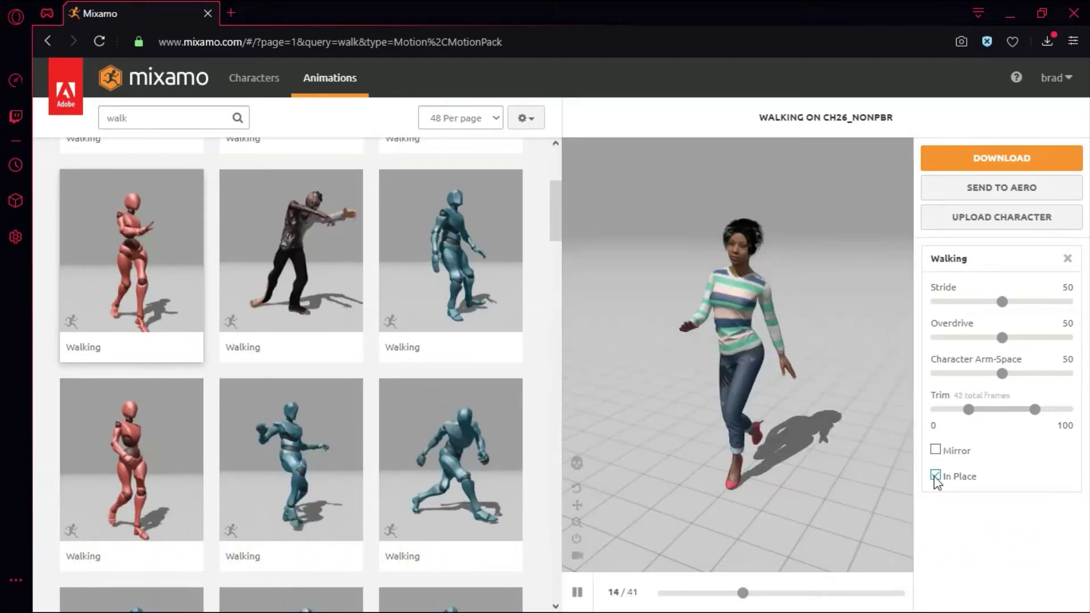
pyautogui.click(1005, 161)
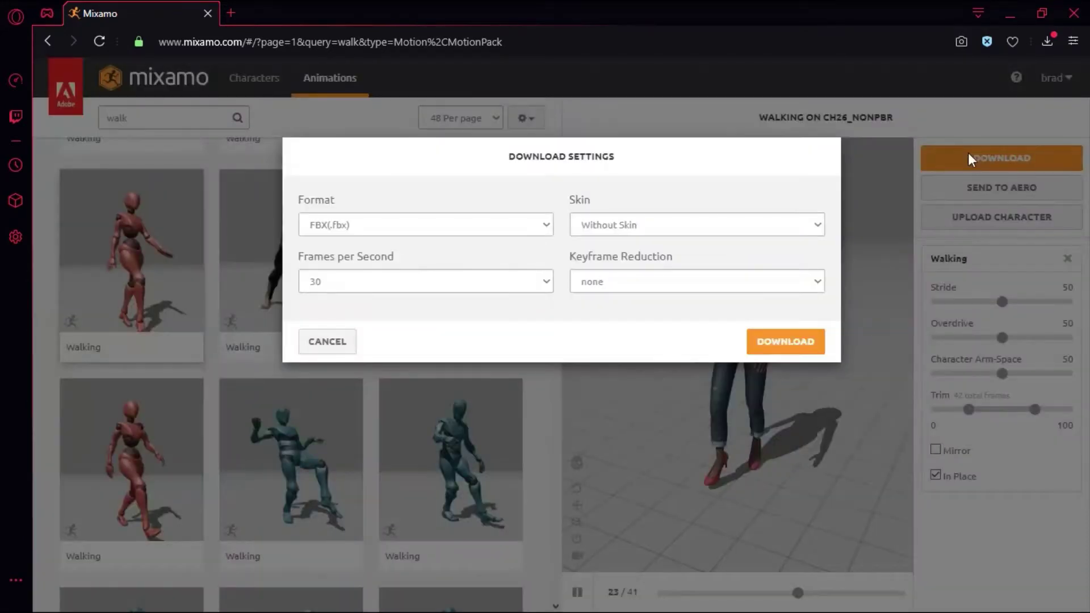
pyautogui.click(547, 227)
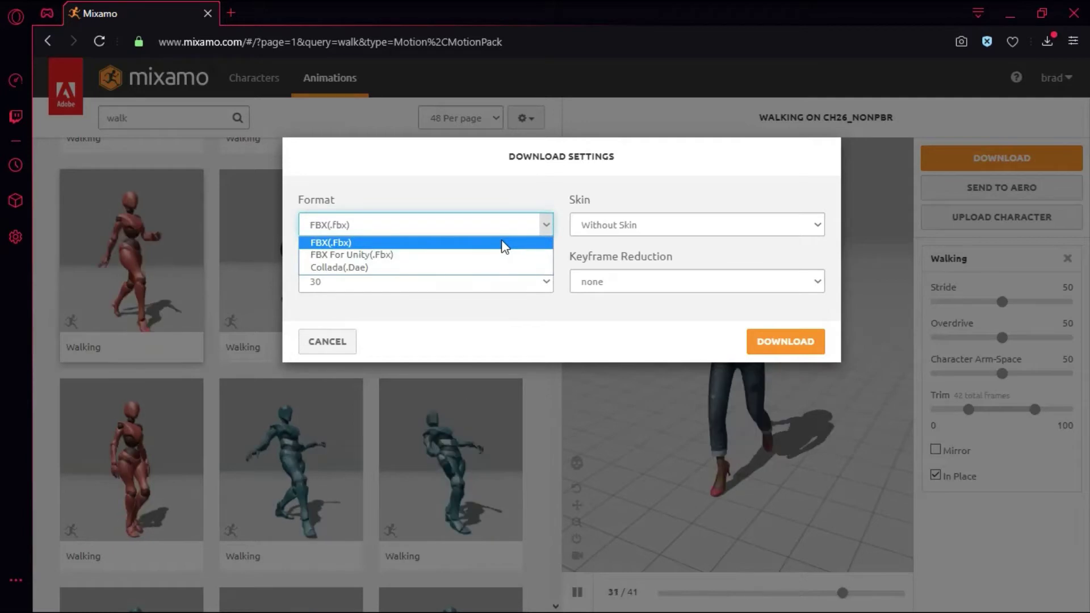
pyautogui.click(508, 244)
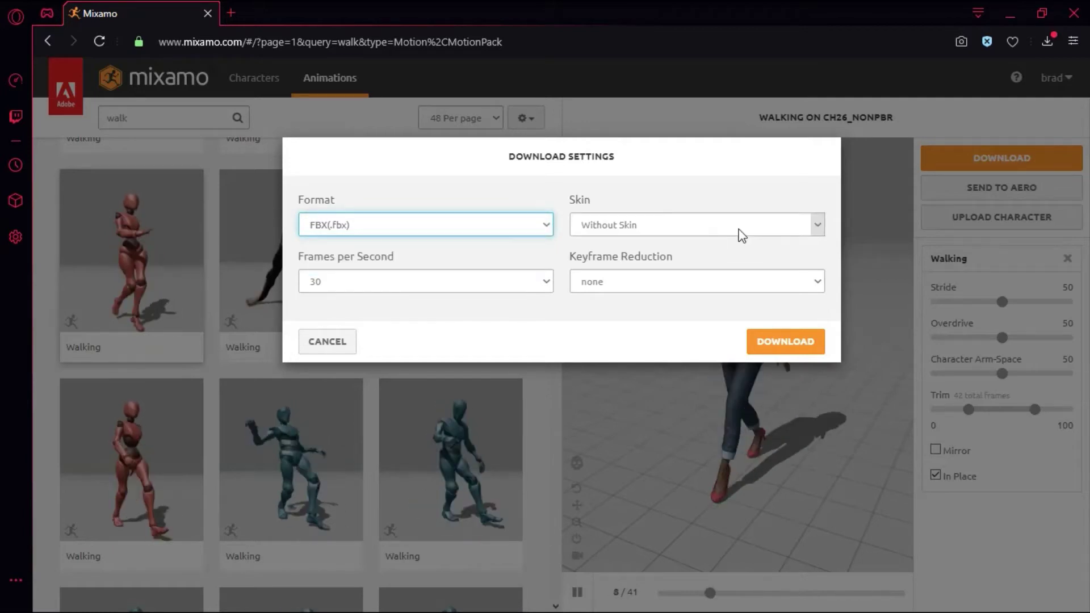
pyautogui.click(818, 227)
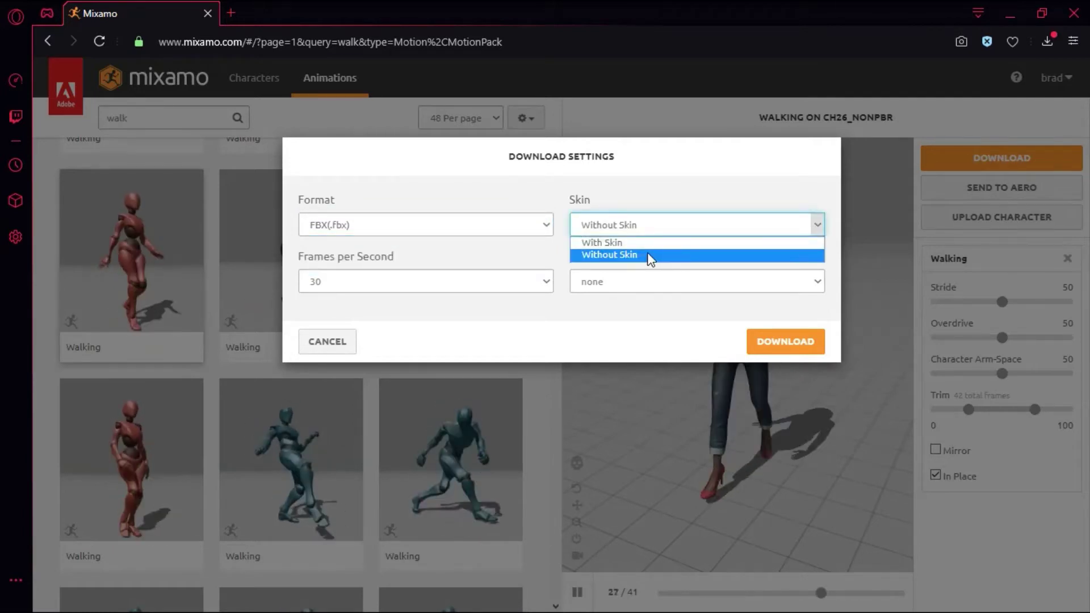
pyautogui.click(652, 256)
pyautogui.click(547, 282)
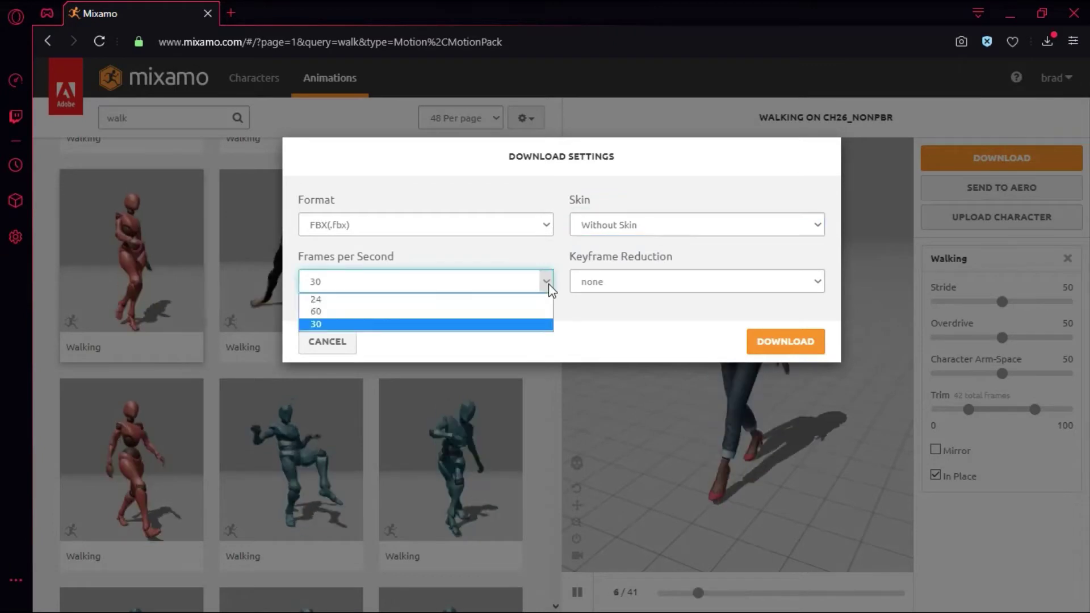
pyautogui.click(497, 324)
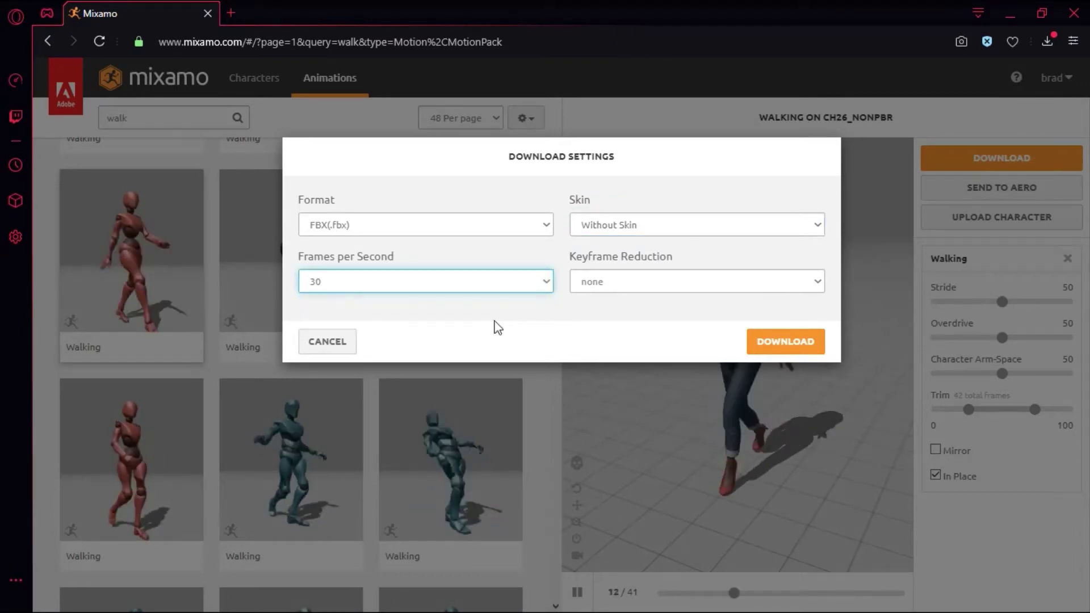
pyautogui.click(818, 282)
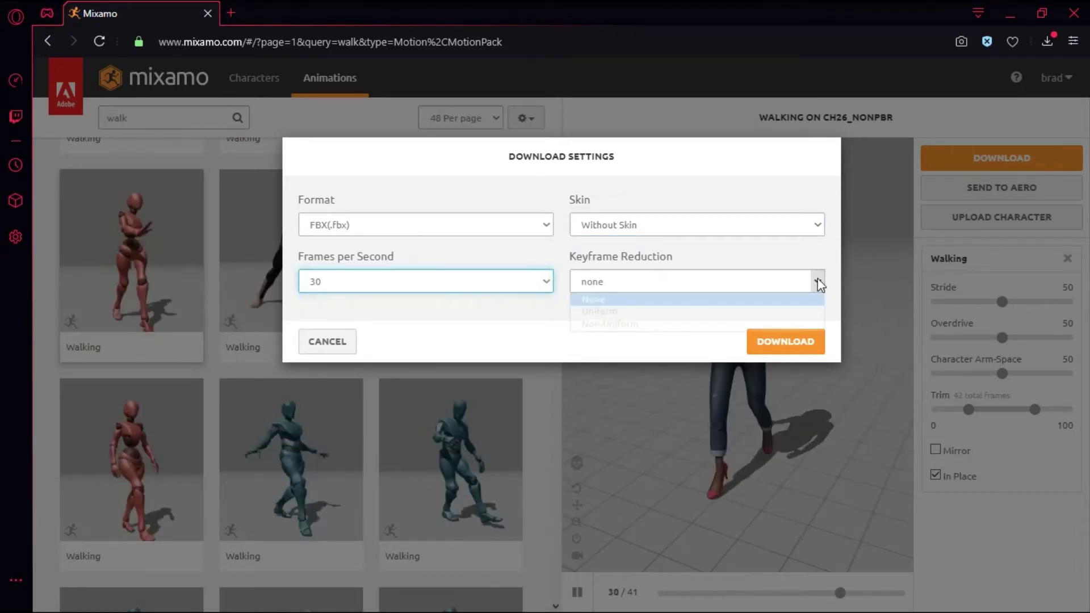
pyautogui.click(682, 302)
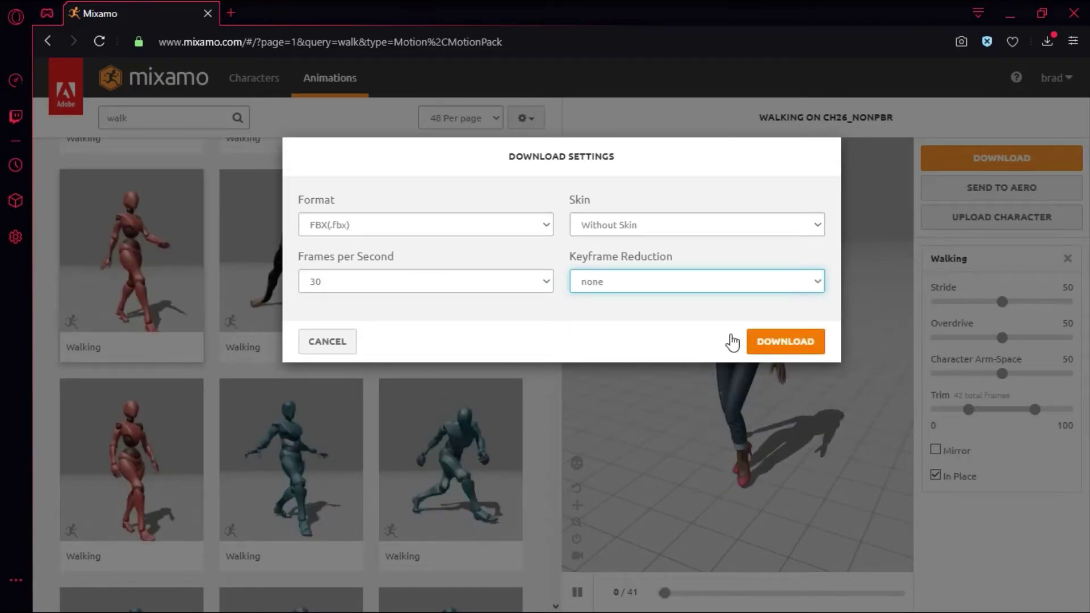
pyautogui.click(327, 342)
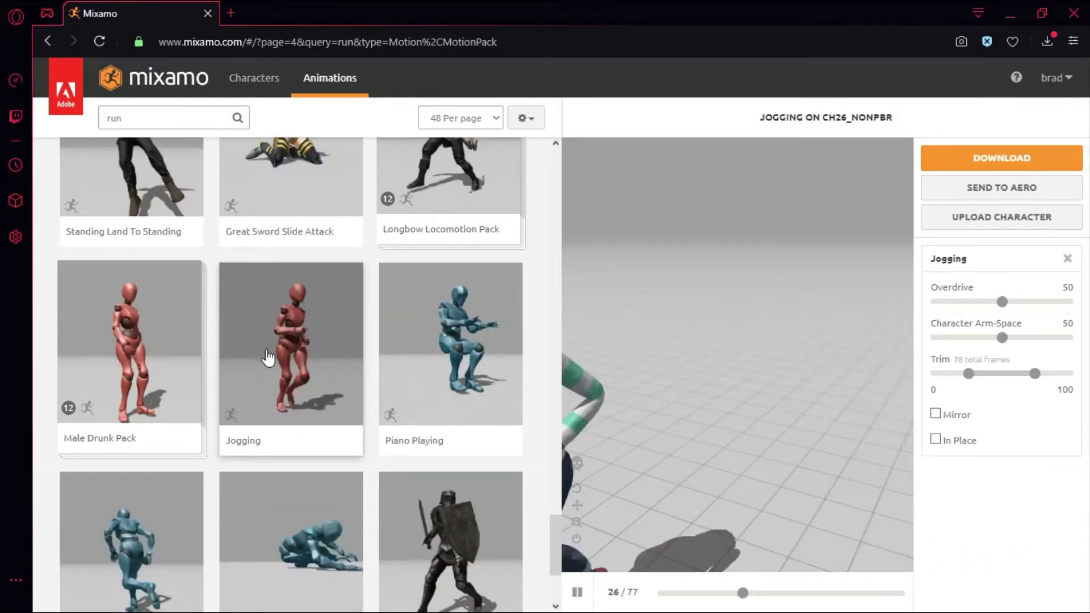
# Make Jogging play in place and settle its download as FBX, without skin, 30 fps, no reduction
pyautogui.click(936, 440)
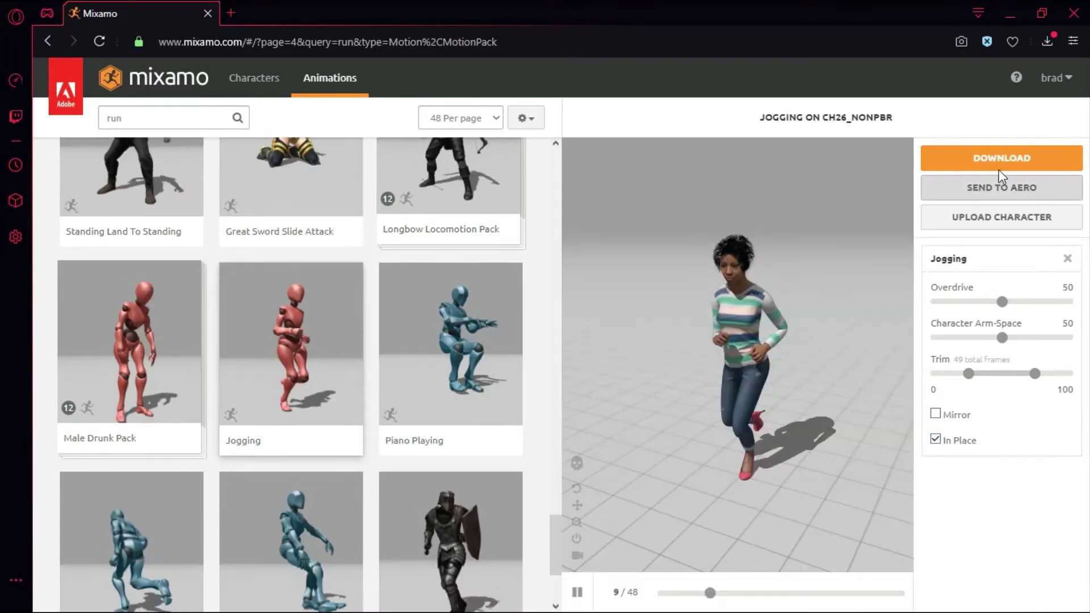
pyautogui.click(1000, 166)
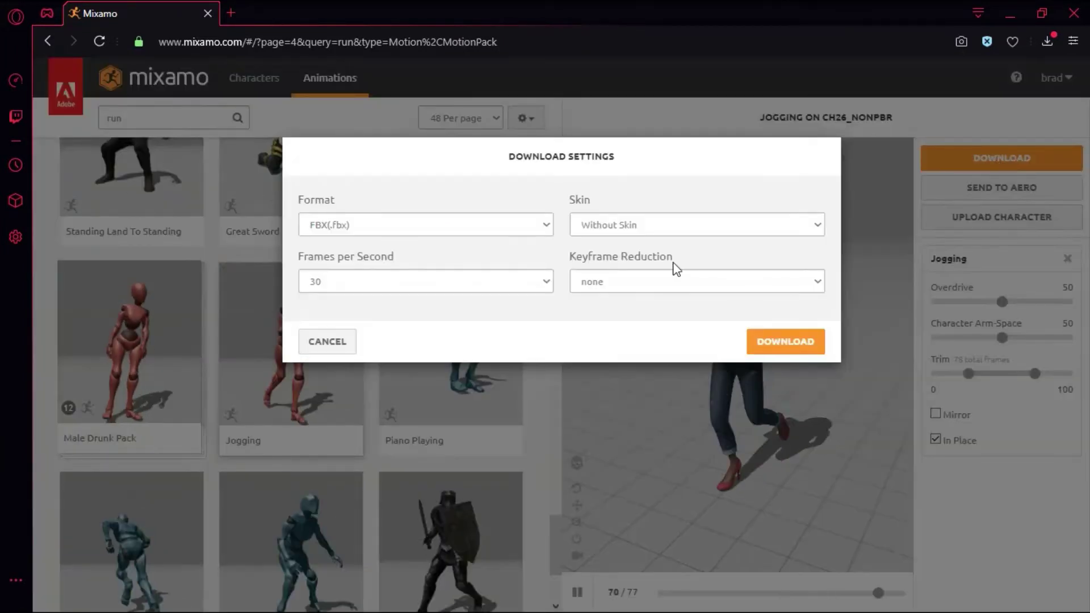
pyautogui.click(547, 224)
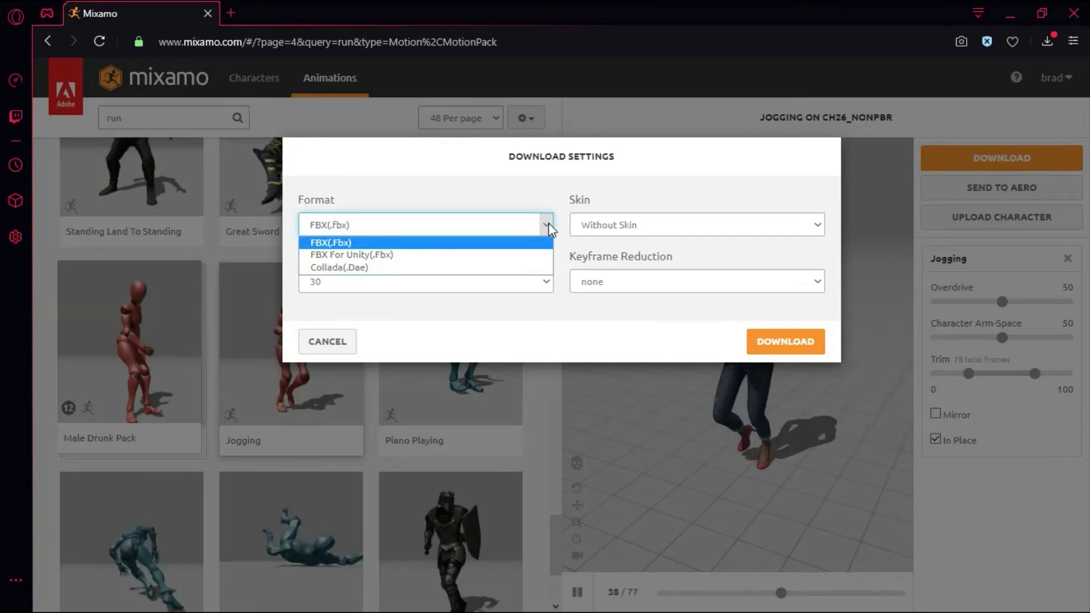
pyautogui.click(534, 243)
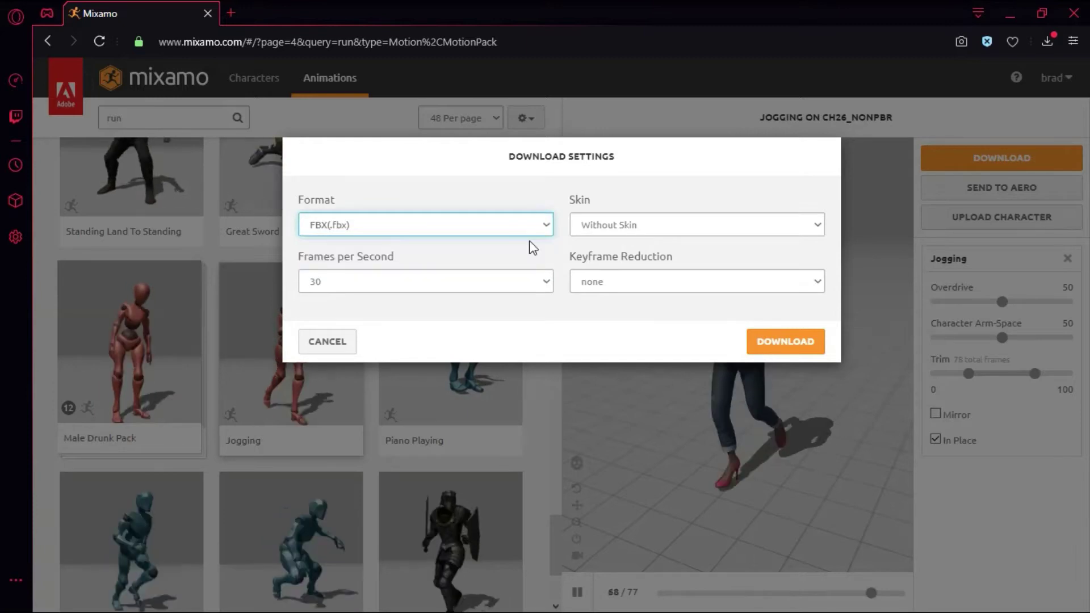
pyautogui.click(816, 225)
pyautogui.click(679, 255)
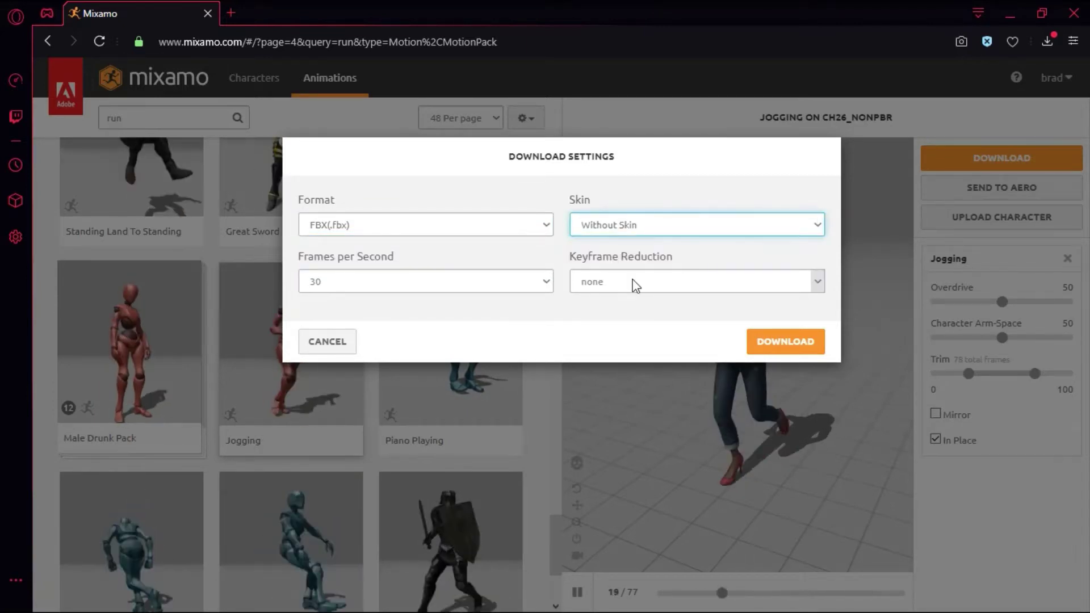
pyautogui.click(546, 281)
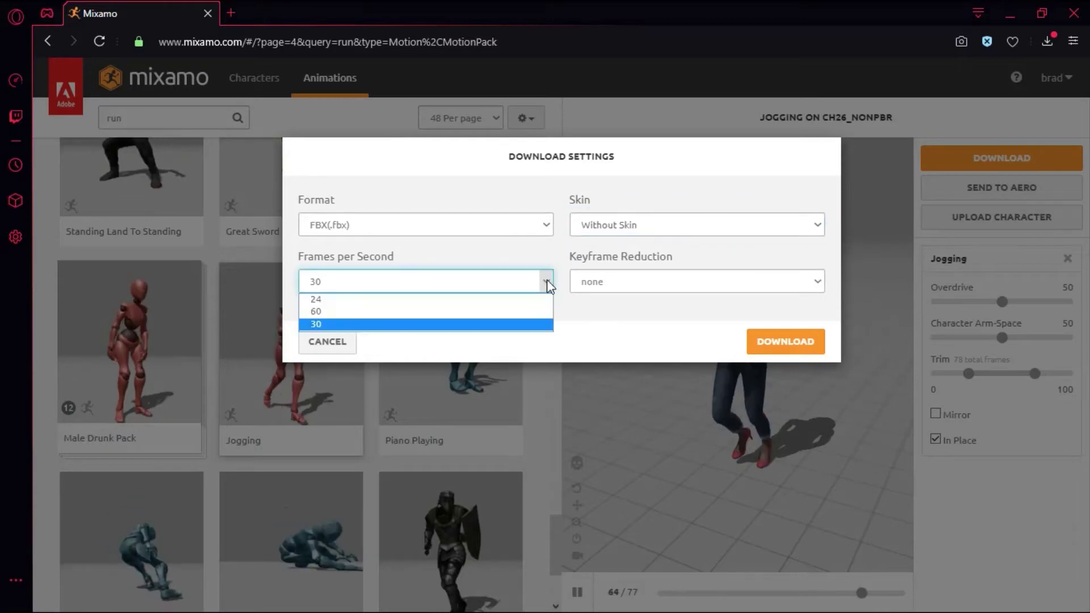
pyautogui.click(510, 325)
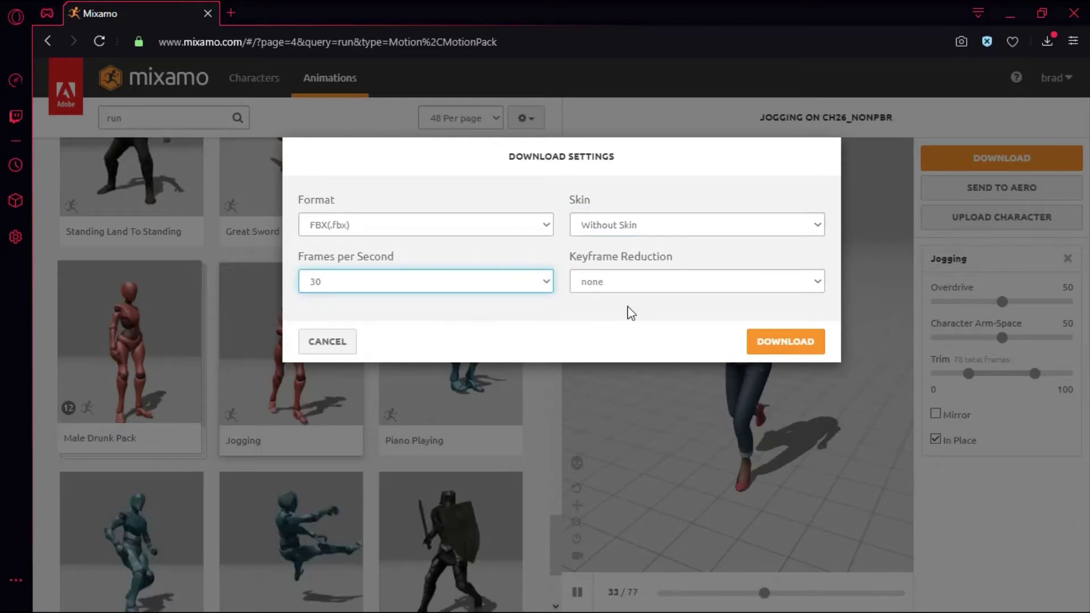
pyautogui.click(818, 282)
pyautogui.click(719, 301)
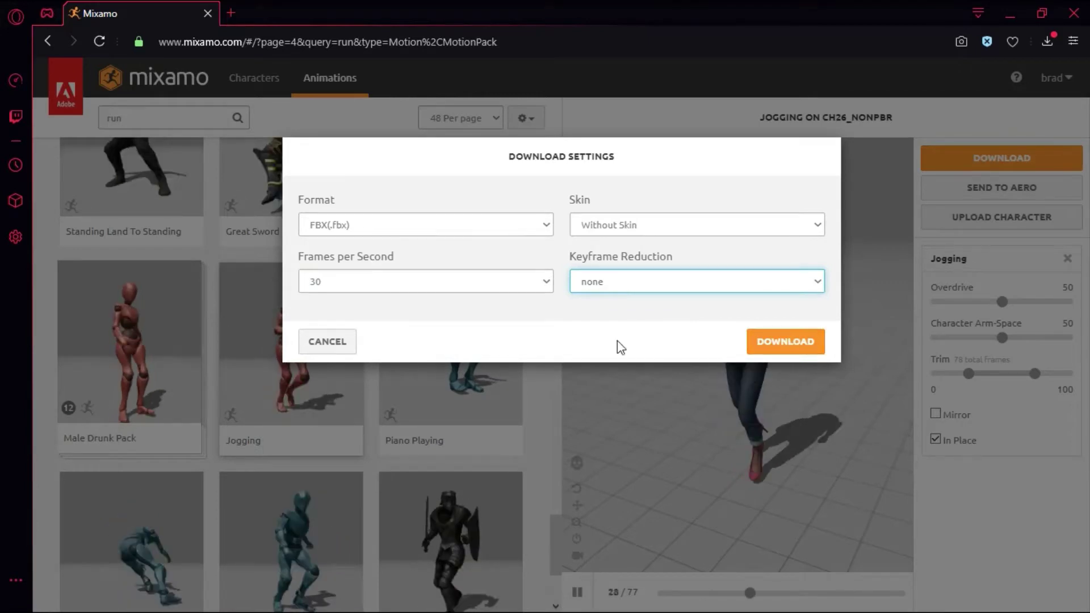
pyautogui.click(327, 343)
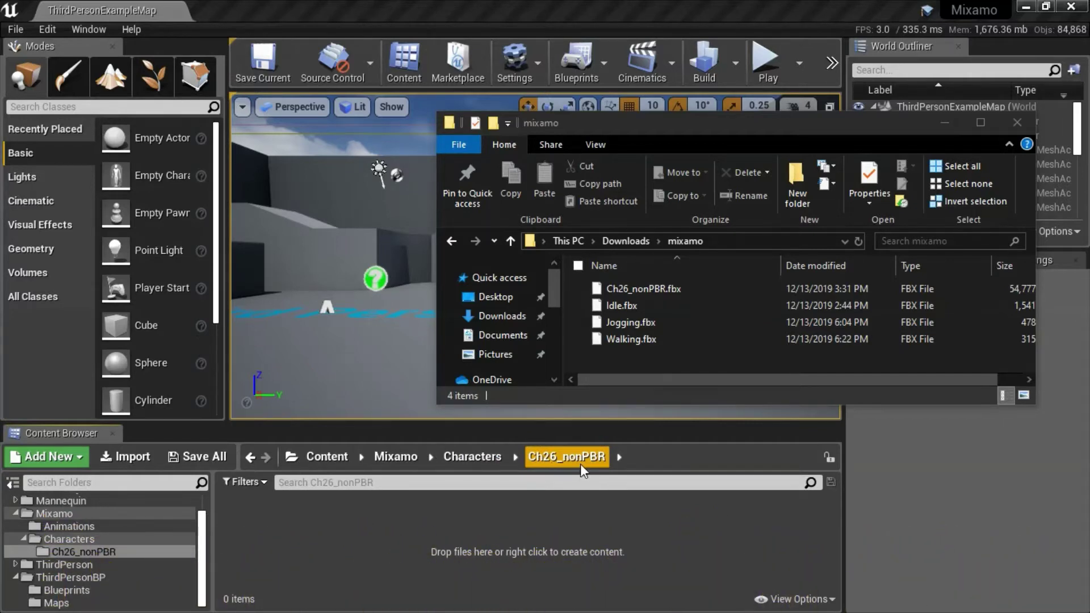
# Import Ch26_nonPBR.fbx from Explorer into the Ch26_nonPBR content folder with the FBX import options
pyautogui.click(635, 291)
pyautogui.moveTo(631, 295); pyautogui.dragTo(366, 543)
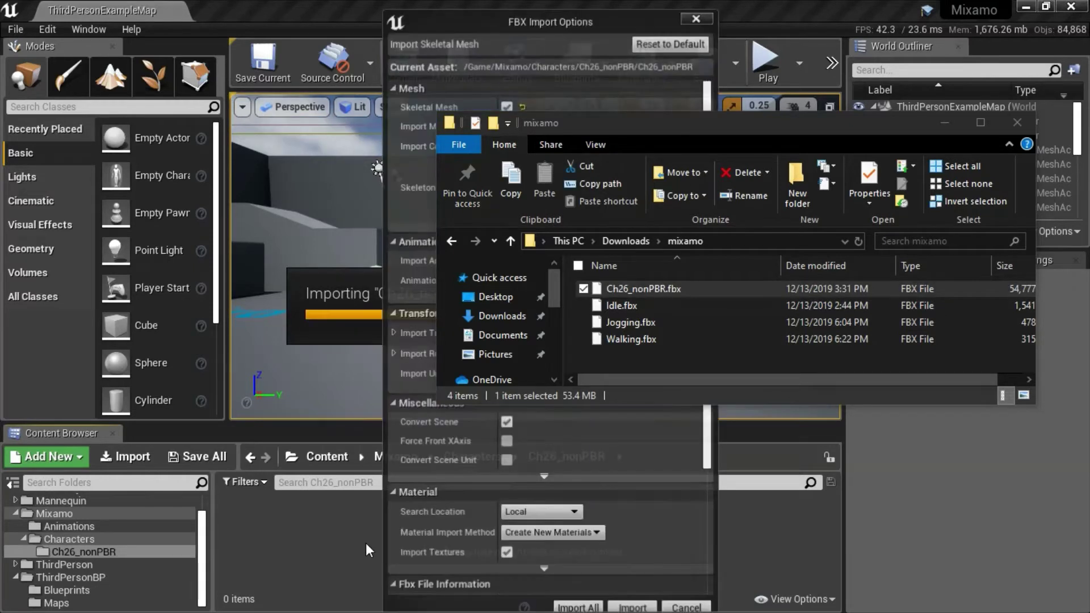
pyautogui.click(946, 123)
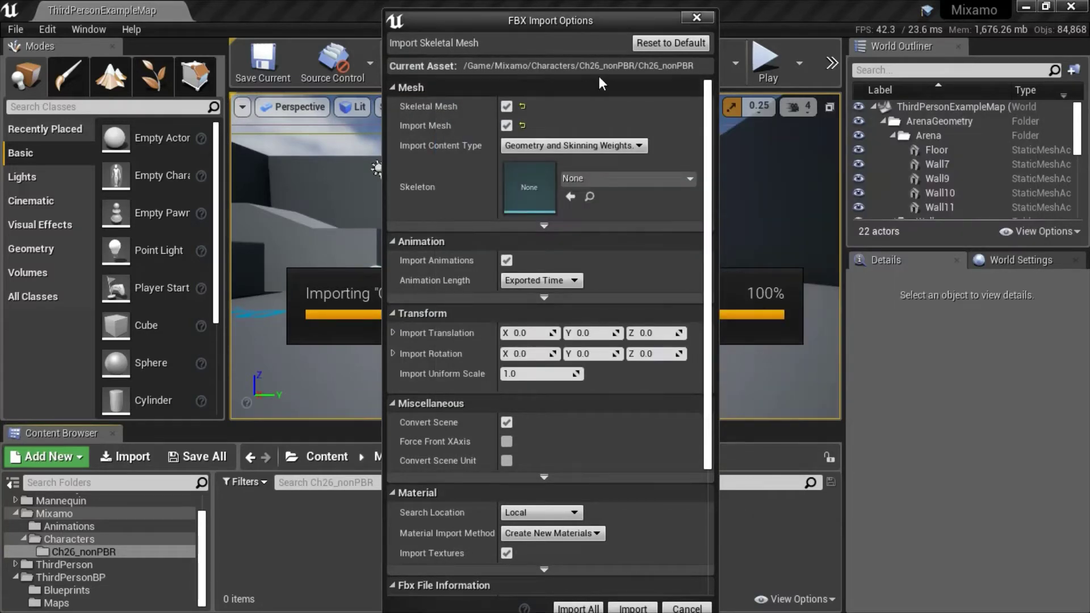
pyautogui.moveTo(626, 18); pyautogui.dragTo(626, 11)
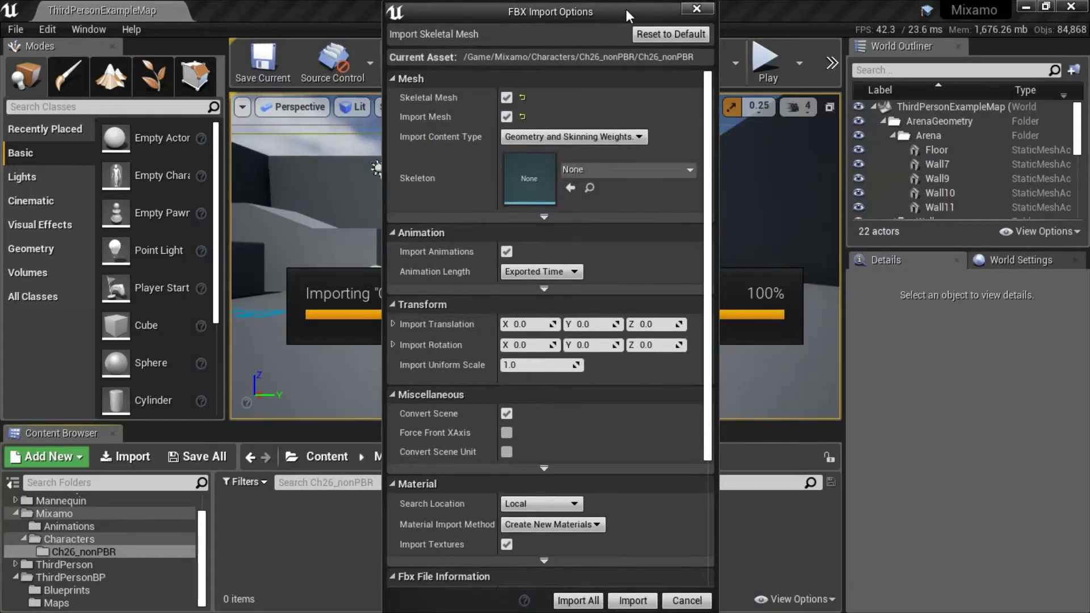
pyautogui.click(631, 604)
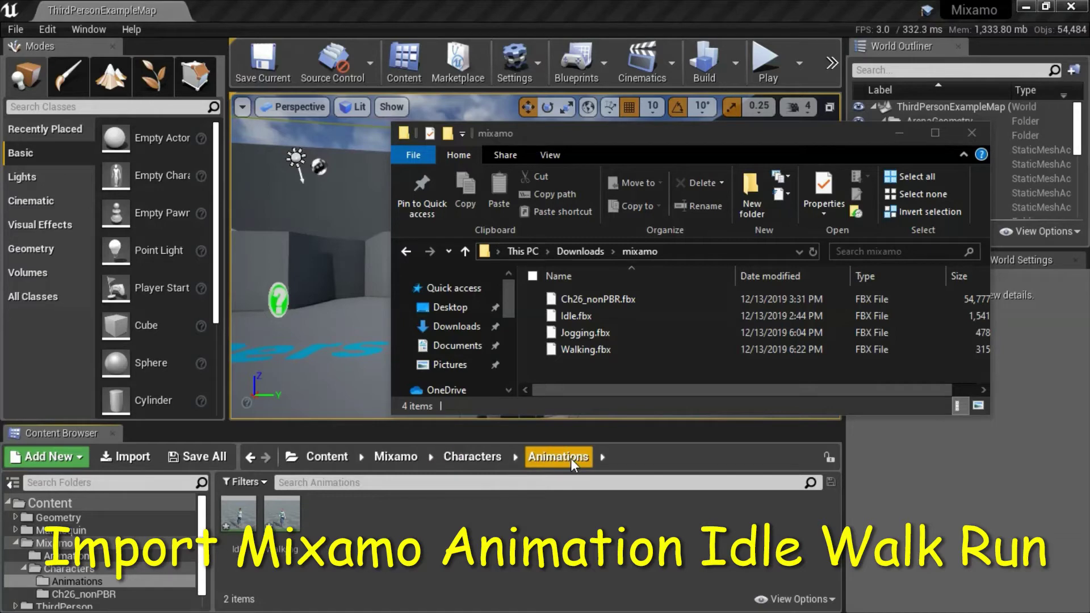
# Import Jogging.fbx into the Animations folder using Ch26_nonPBR_Skeleton as its skeleton
pyautogui.moveTo(232, 514)
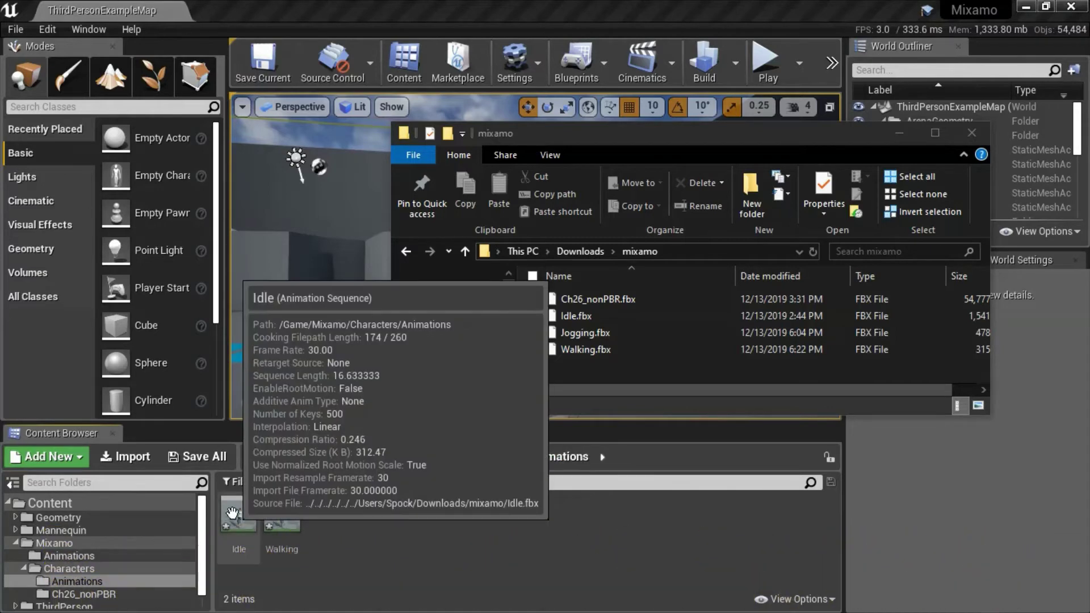
pyautogui.moveTo(283, 514)
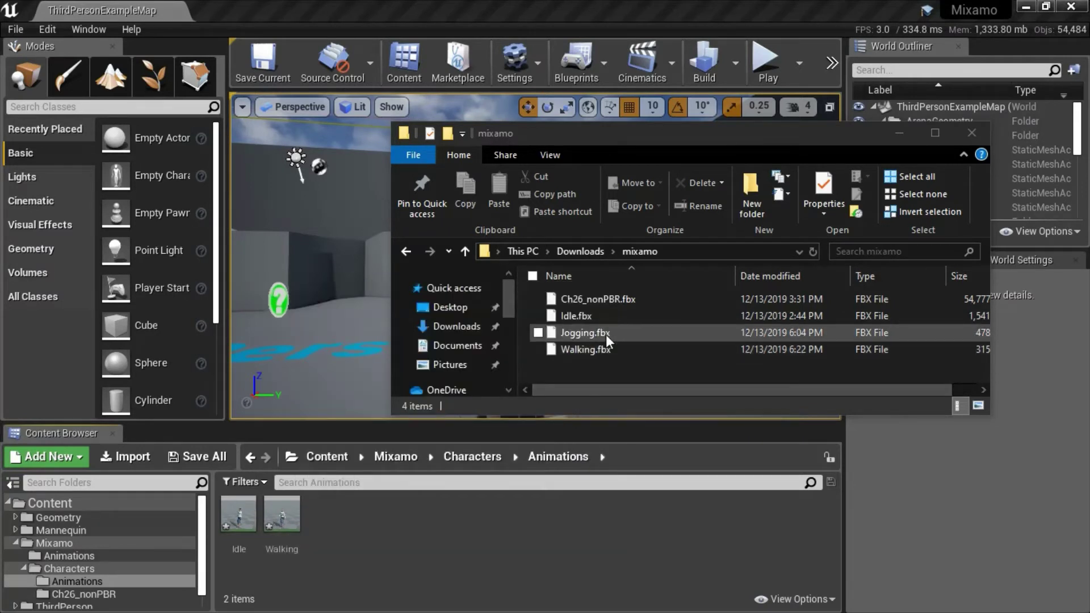
pyautogui.click(588, 333)
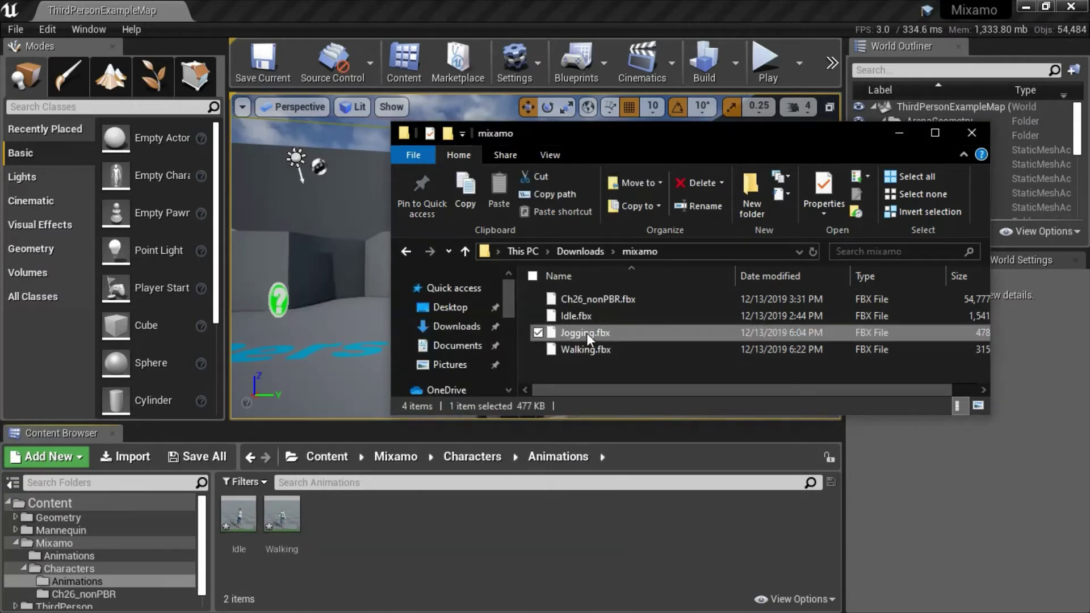
pyautogui.moveTo(571, 333); pyautogui.dragTo(348, 519)
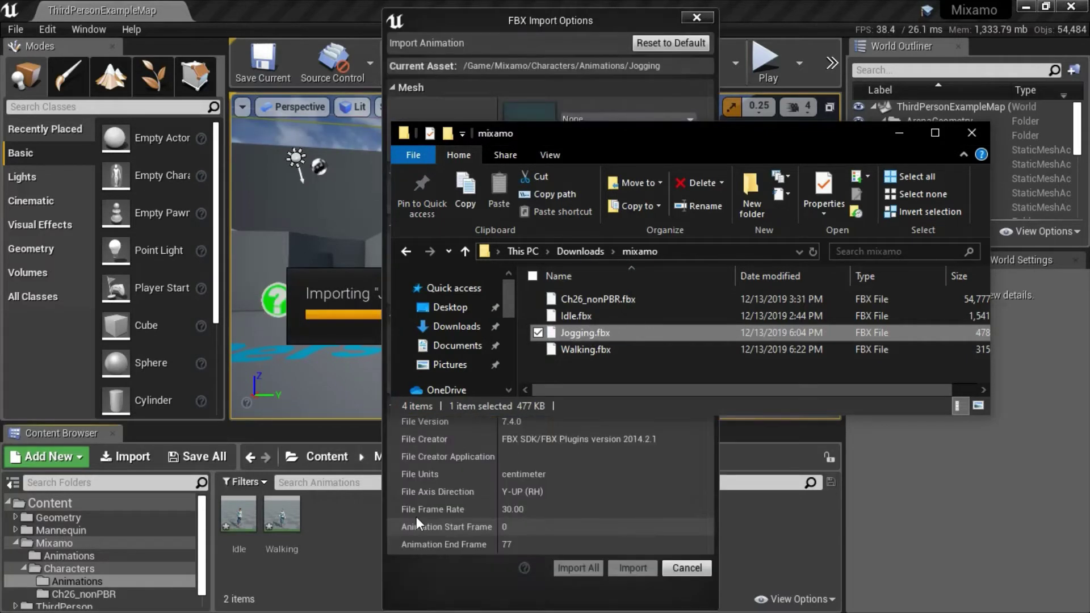
pyautogui.click(680, 35)
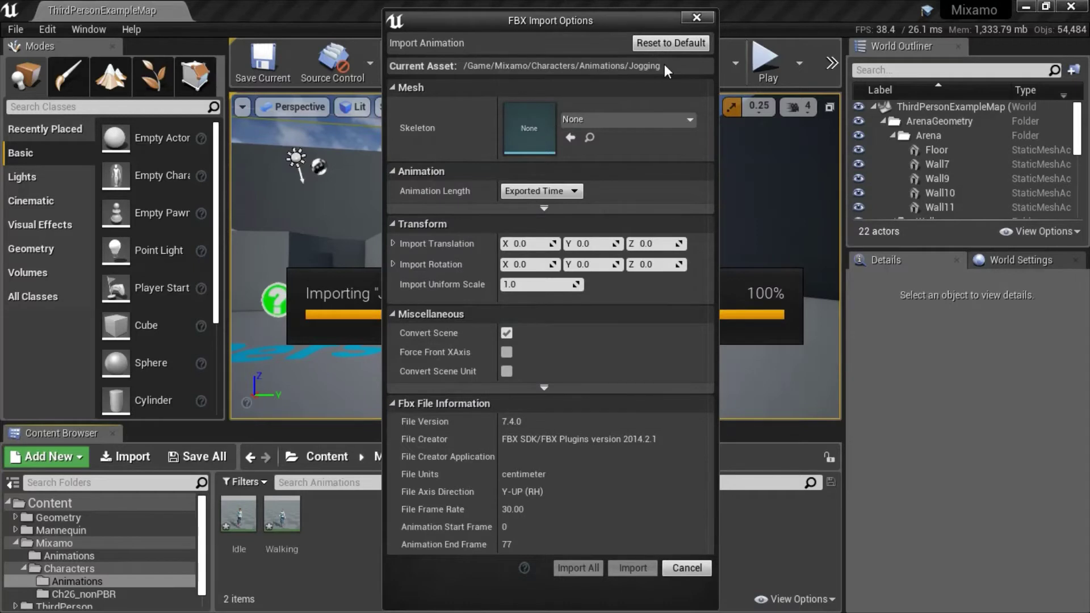
pyautogui.click(657, 119)
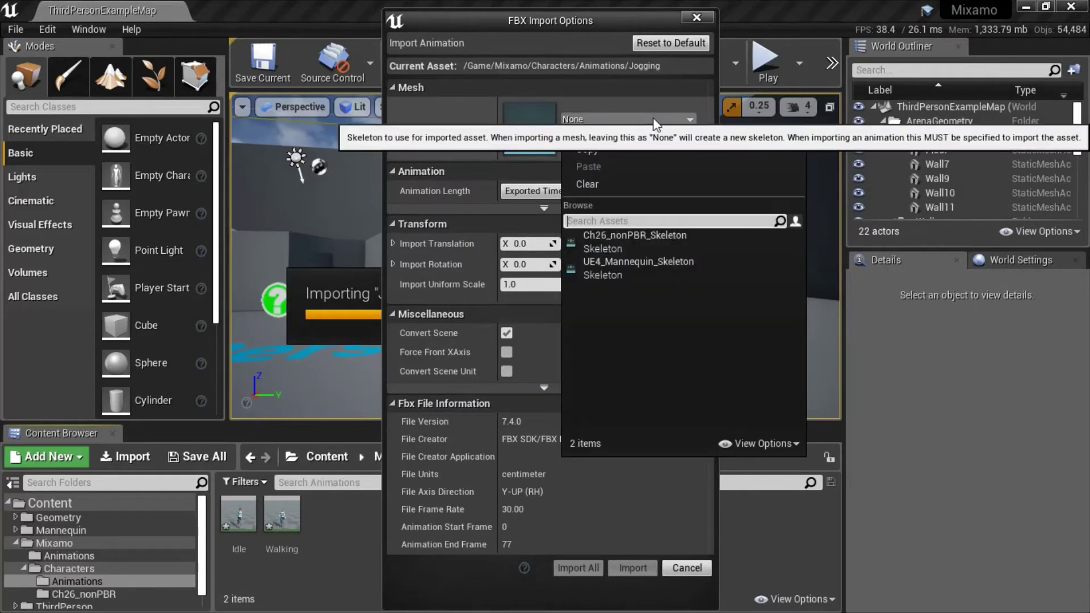
pyautogui.click(629, 245)
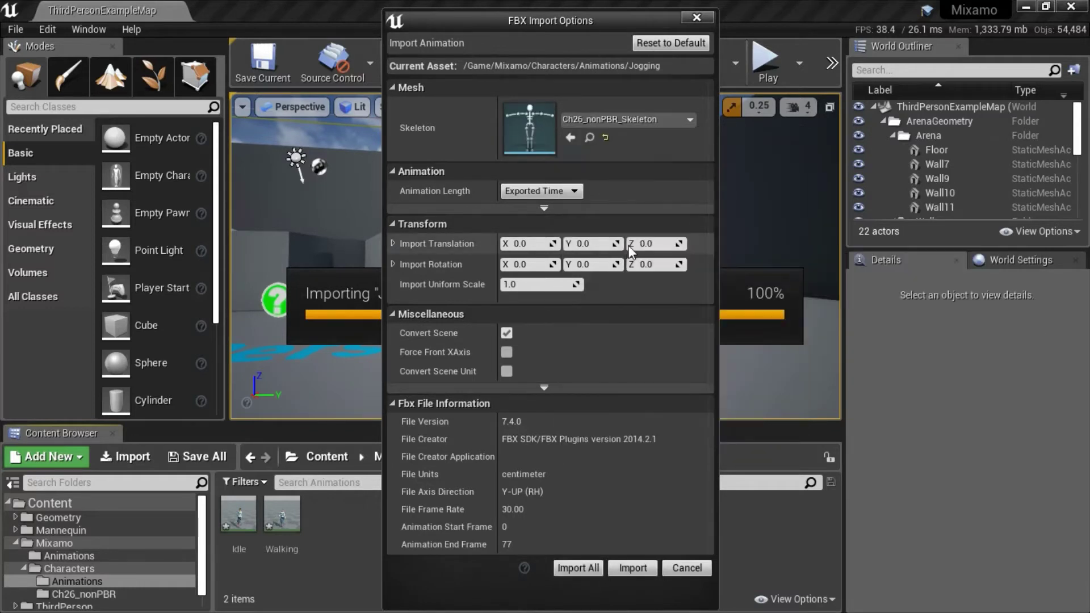
pyautogui.click(633, 568)
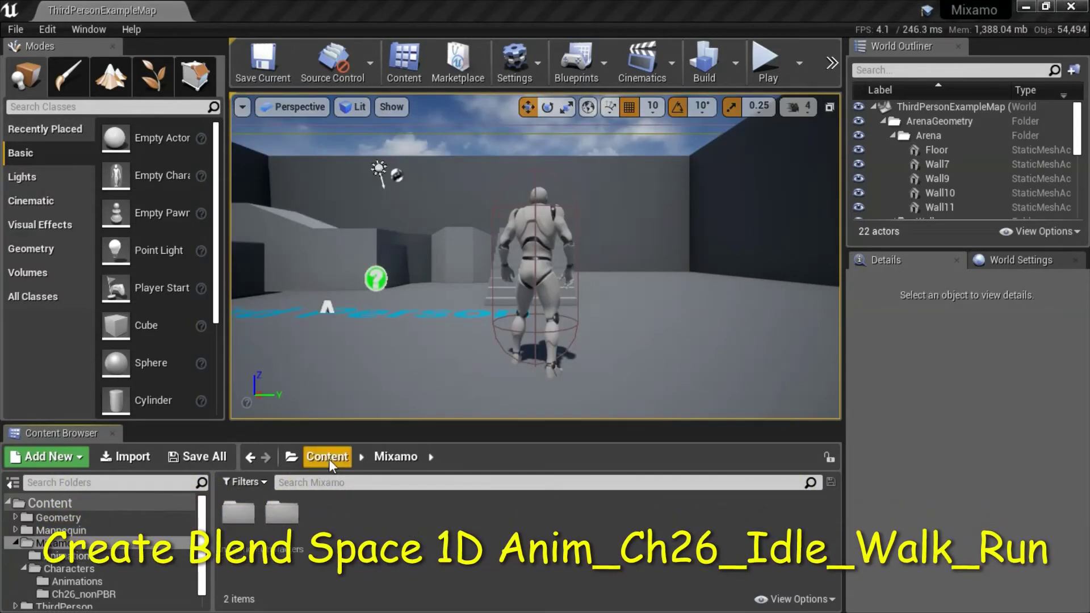
# Create a Blend Space 1D on Ch26_nonPBR_Skeleton named Anim_Ch26_Idle_Walk_Run in the Mixamo folder
pyautogui.rightClick(464, 538)
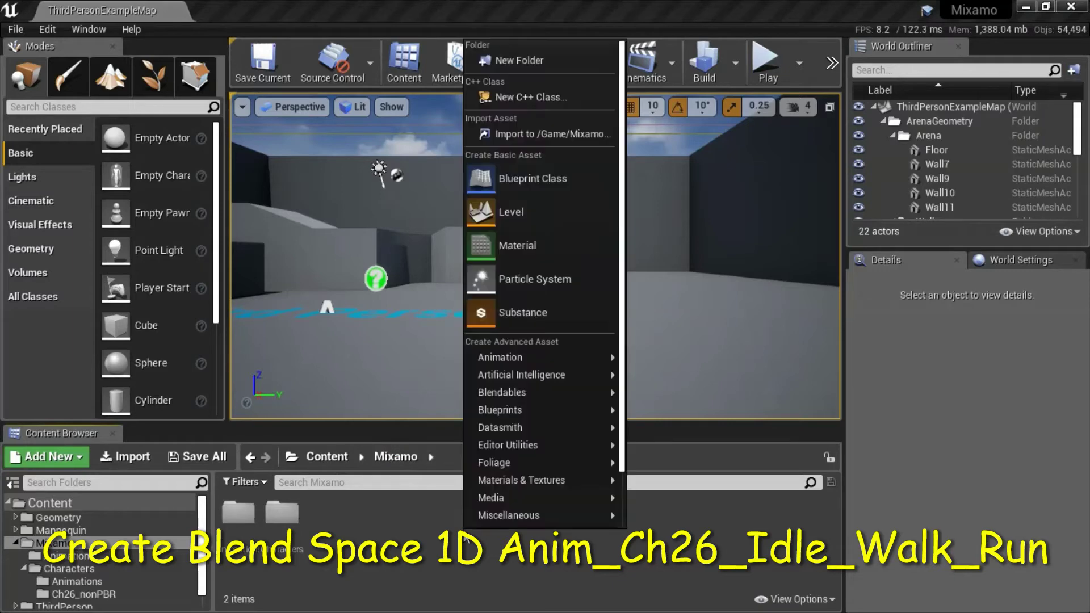
pyautogui.moveTo(525, 352)
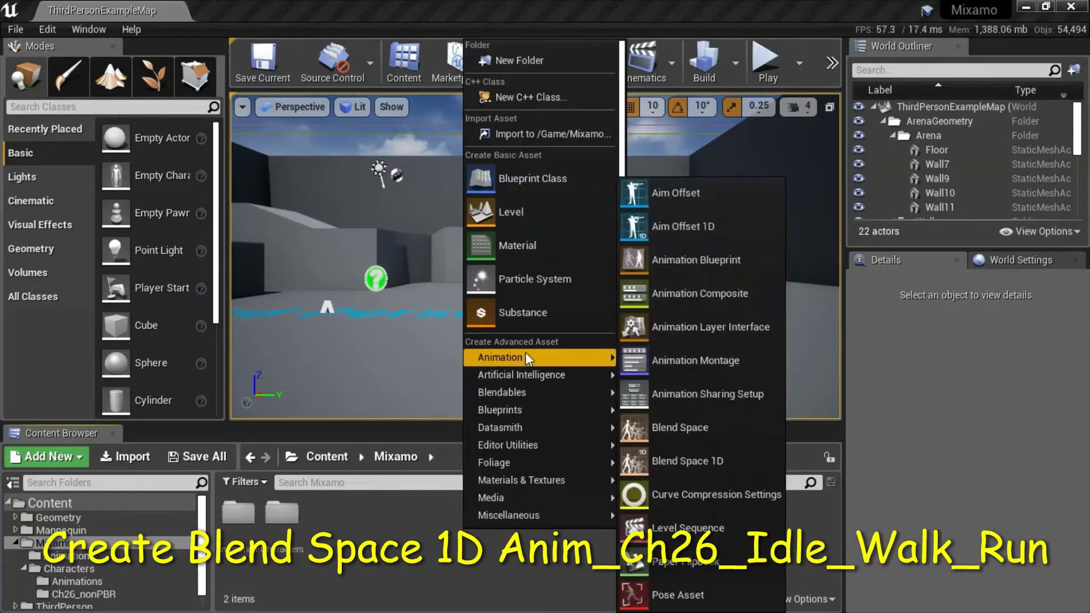
pyautogui.click(731, 462)
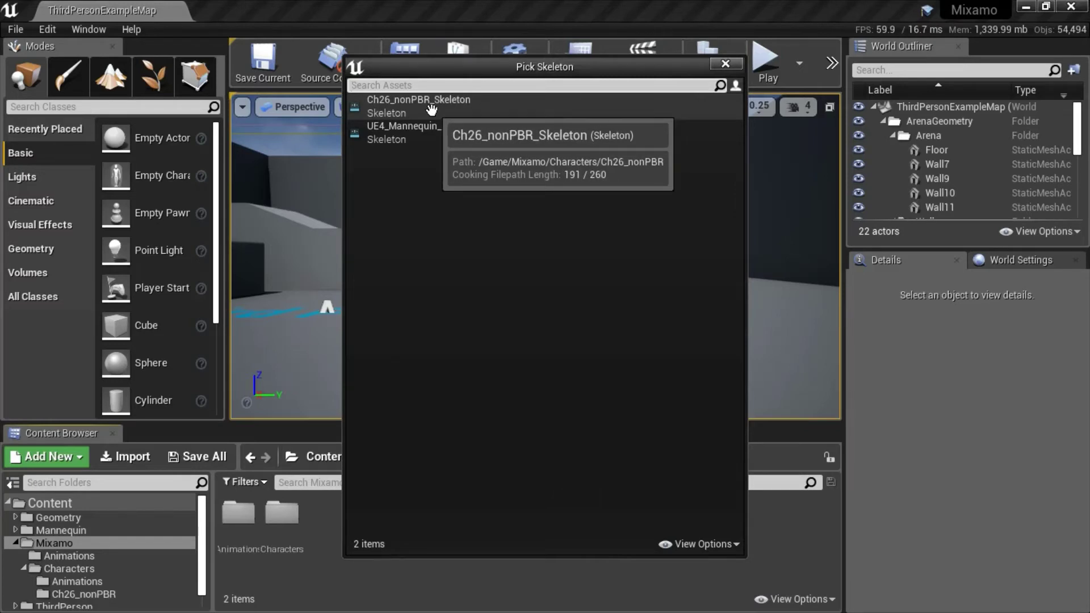
pyautogui.click(460, 109)
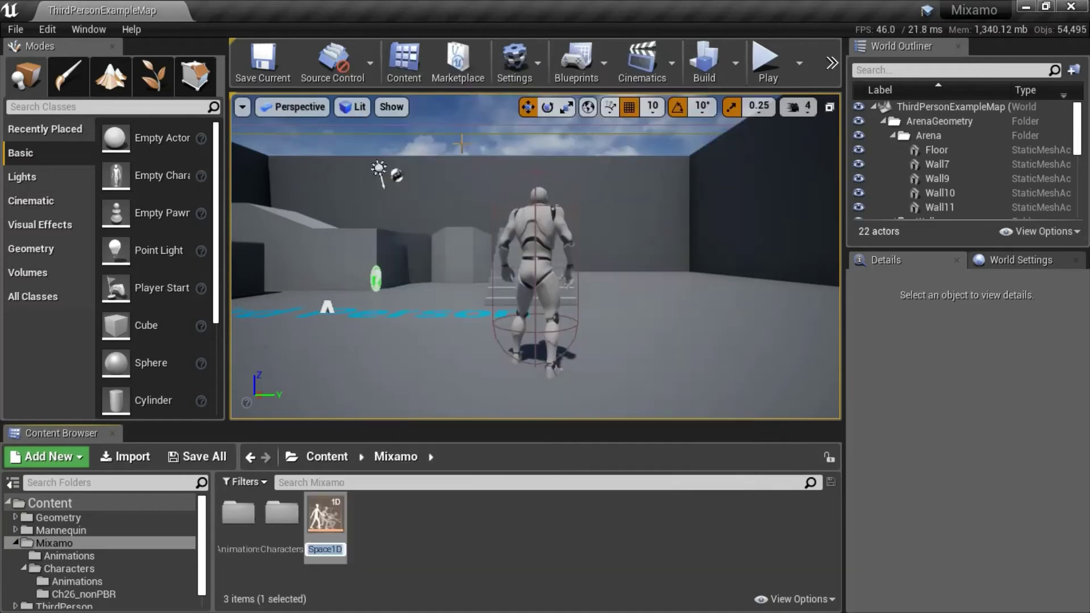
pyautogui.write('Anim_Ch26_IdleWalk')
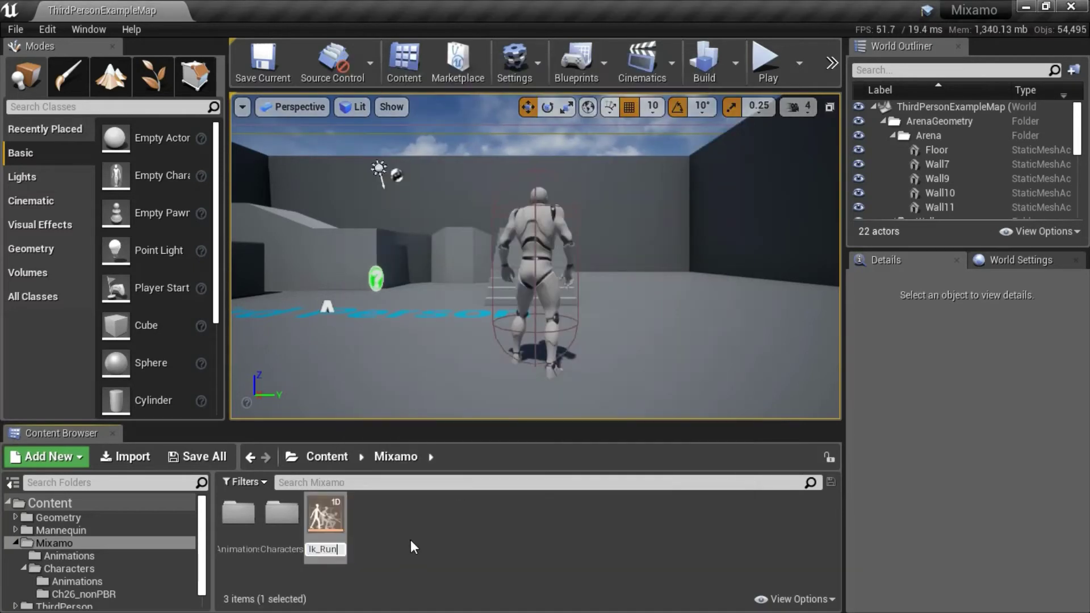
pyautogui.press('Return')
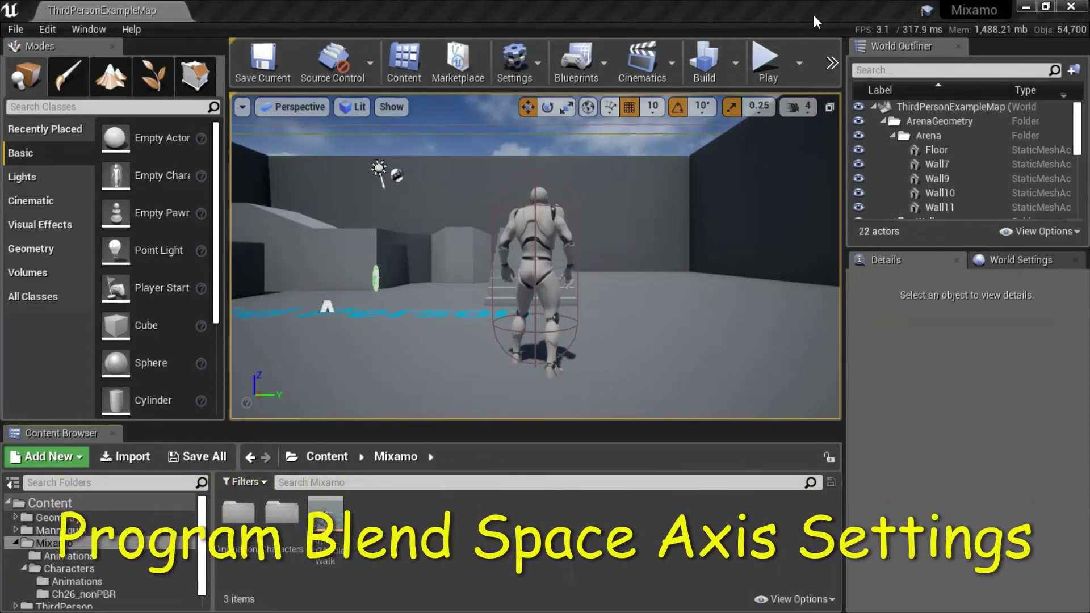
# Name the blend space's horizontal axis Speed with a maximum value of 375
pyautogui.doubleClick(322, 520)
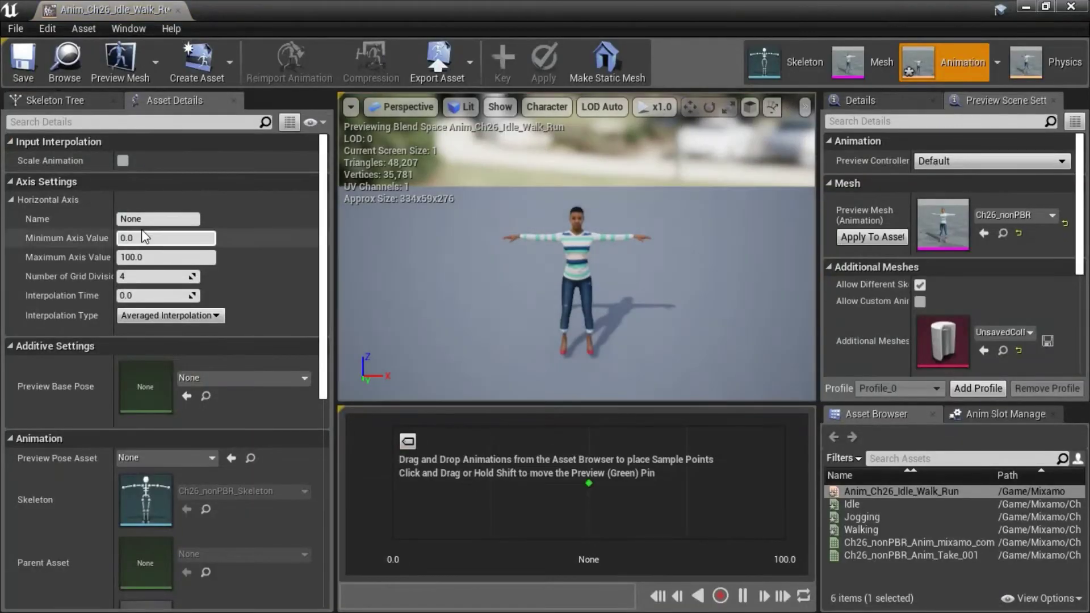
pyautogui.click(157, 219)
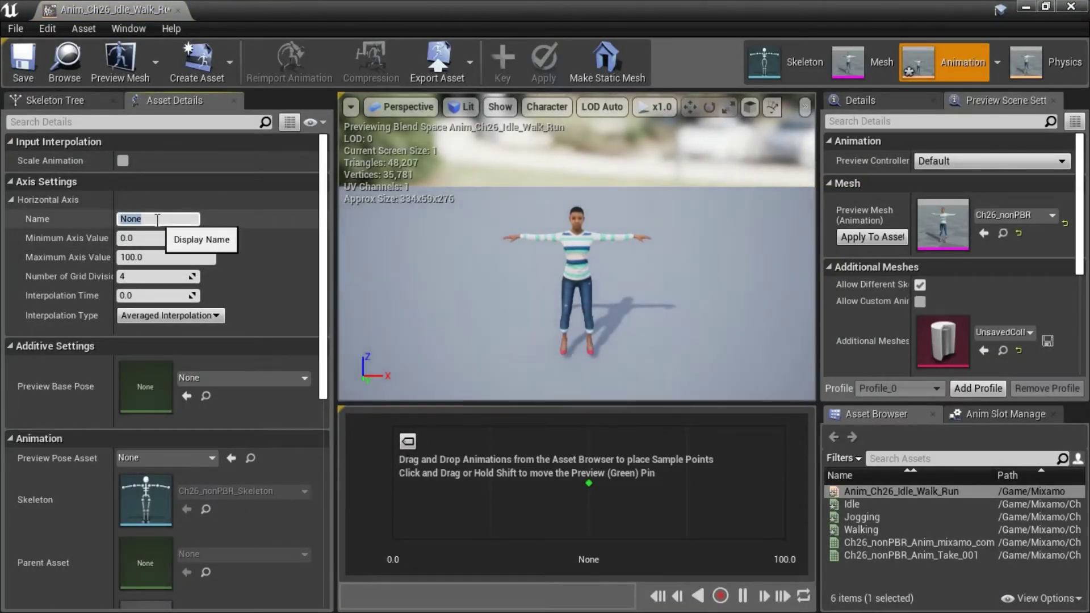
pyautogui.write('Speed')
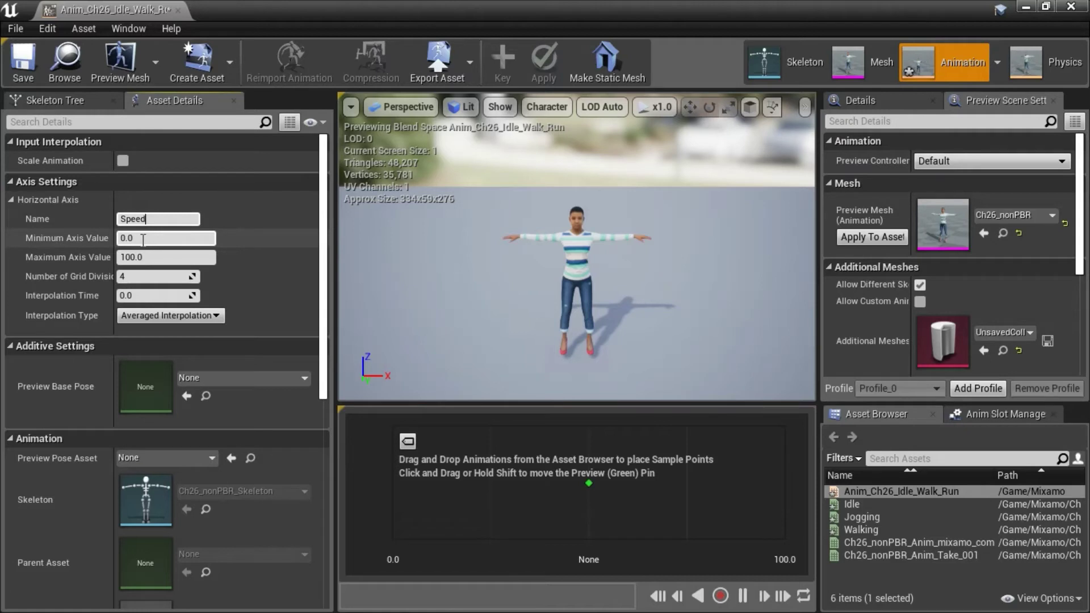
pyautogui.click(149, 258)
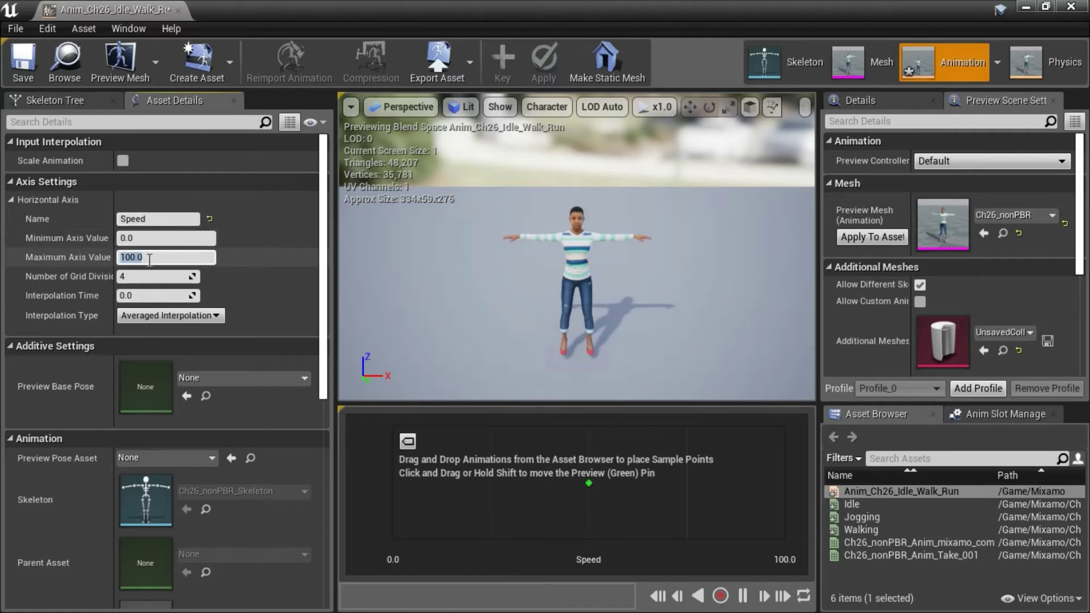
pyautogui.write('375')
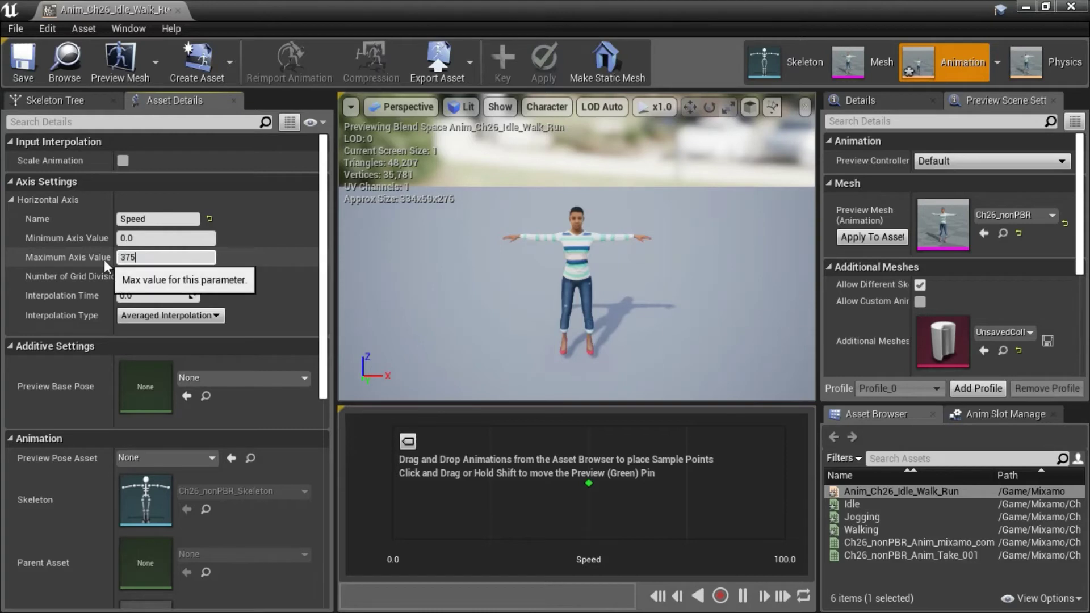
pyautogui.press('Return')
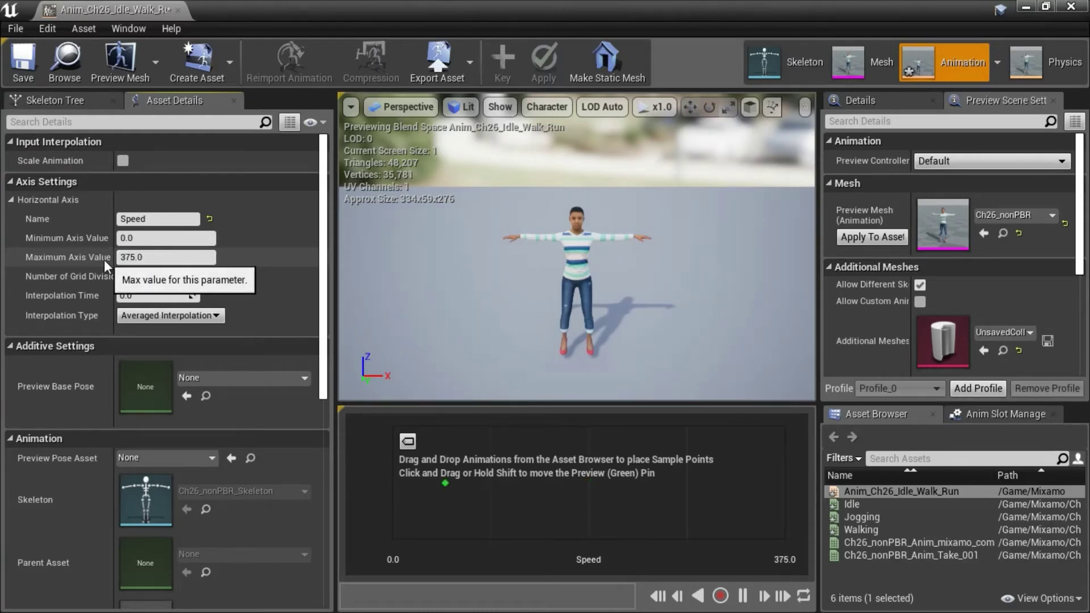
# Set the axis interpolation time to 0.2 and return to the level editor
pyautogui.click(142, 296)
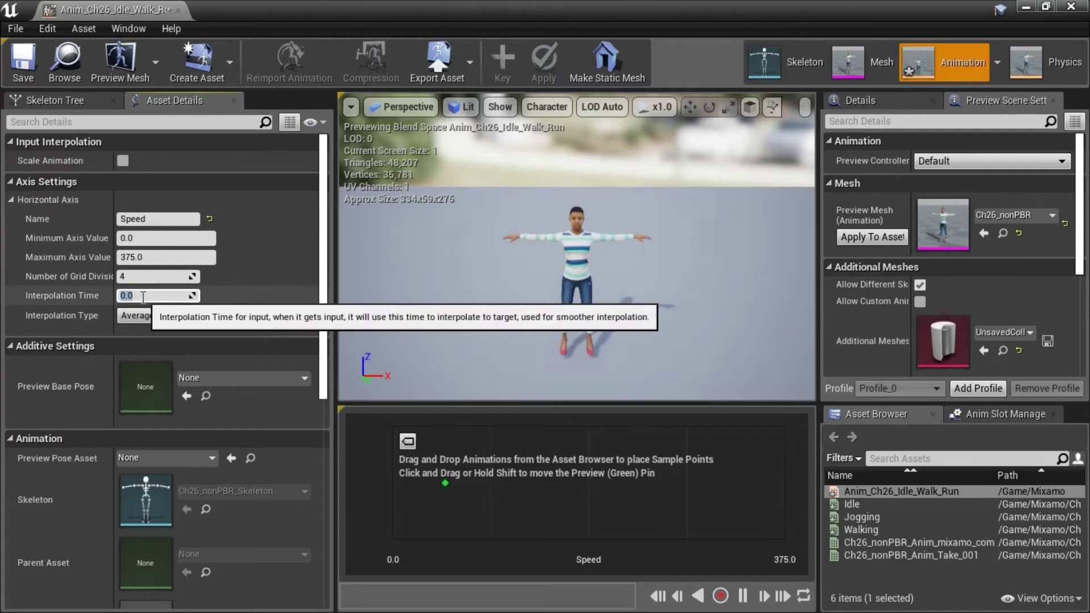
pyautogui.click(130, 297)
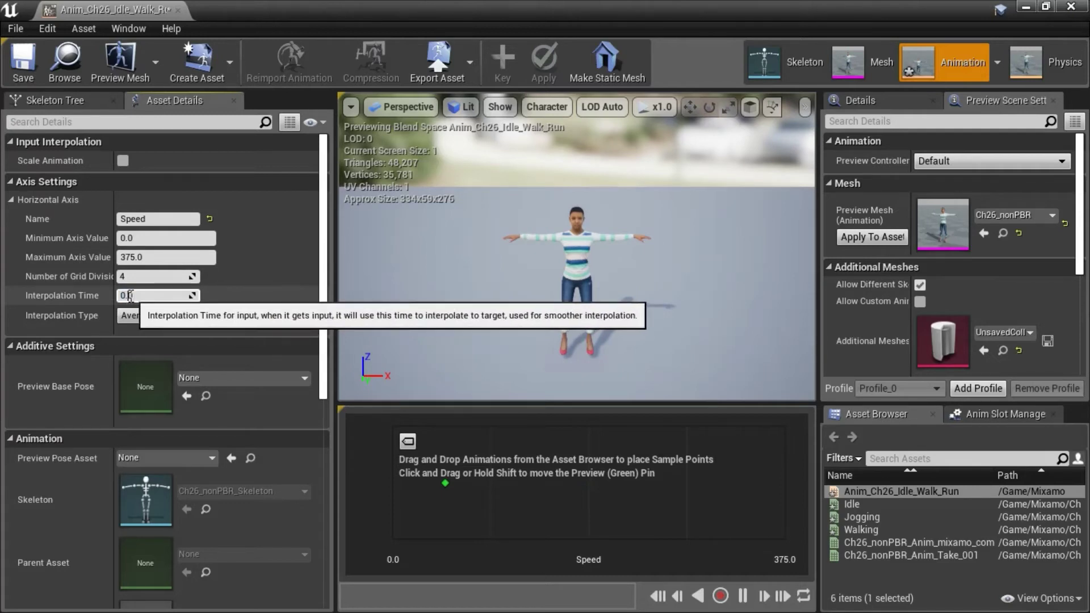
pyautogui.press('BackSpace')
pyautogui.write('2')
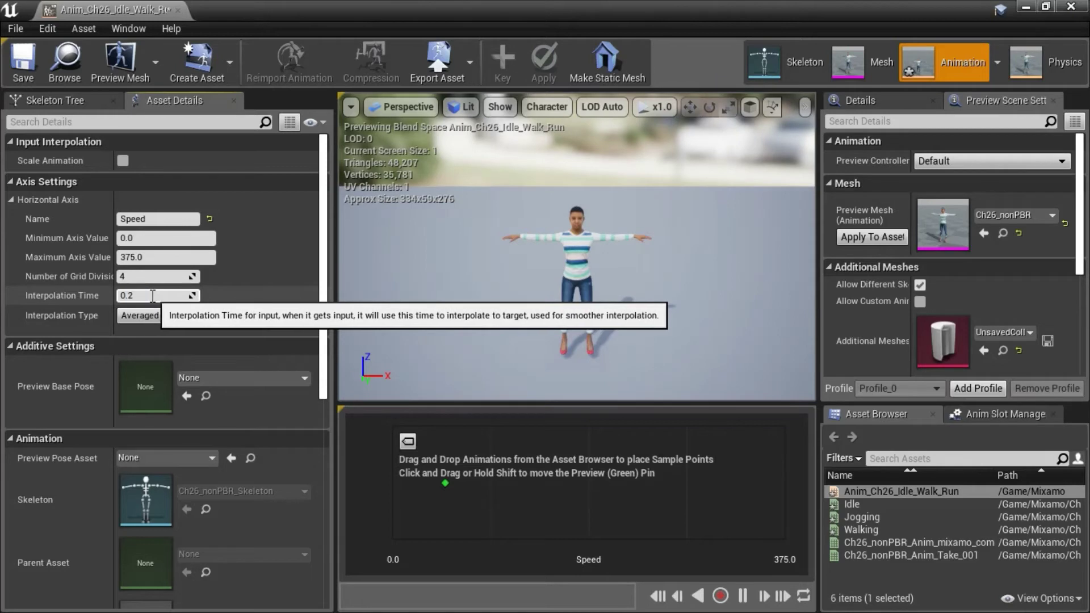
pyautogui.press('Return')
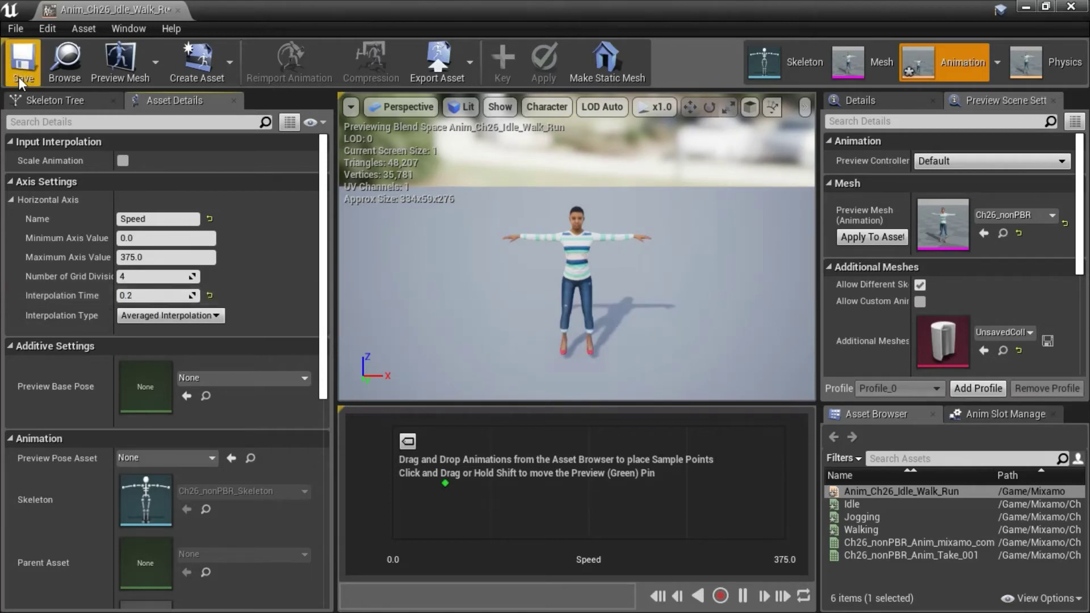
pyautogui.click(1031, 6)
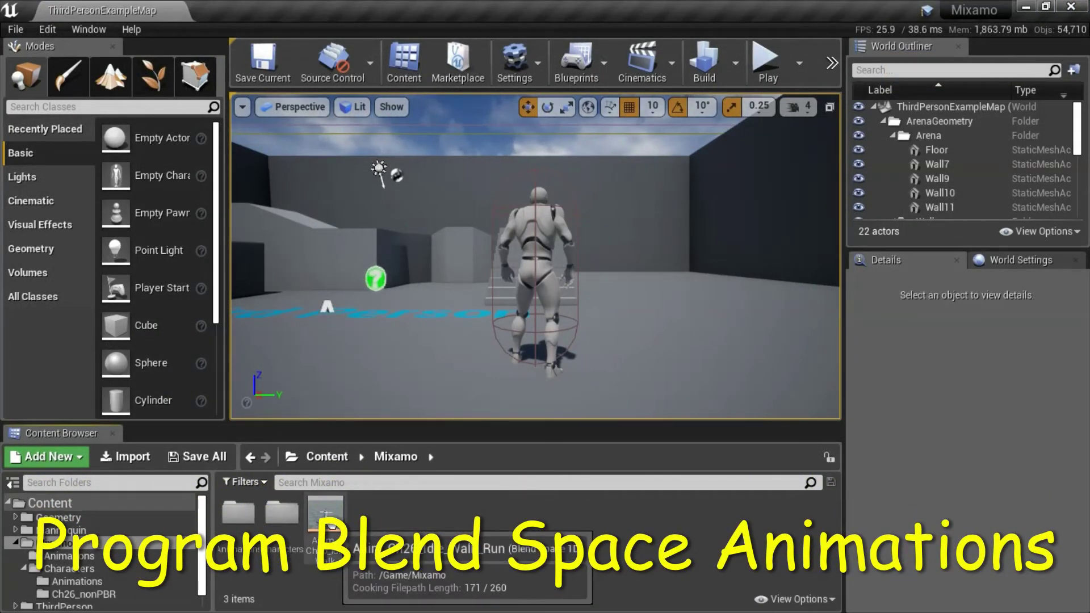
# Place Idle at Speed 0, Walking midway and Jogging at 375, then preview an in-between speed
pyautogui.doubleClick(334, 530)
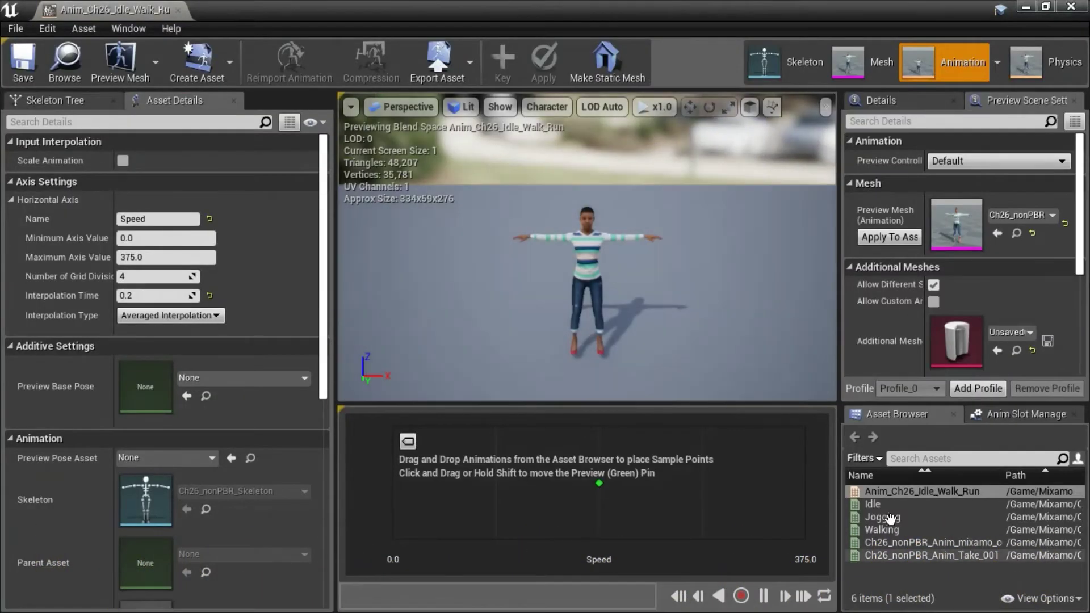
pyautogui.moveTo(875, 505); pyautogui.dragTo(393, 483)
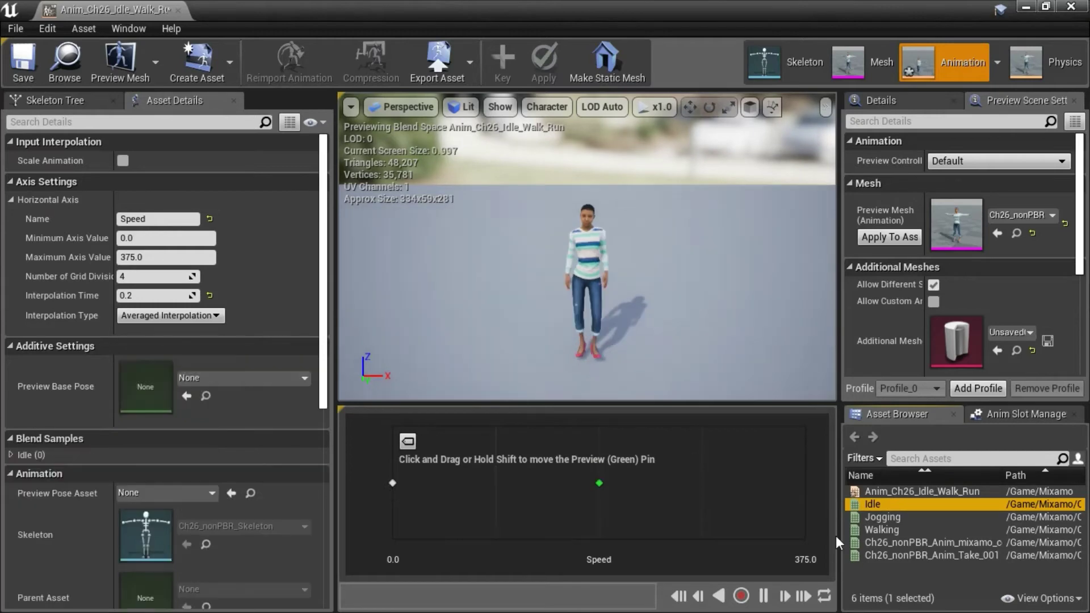
pyautogui.moveTo(882, 530); pyautogui.dragTo(495, 483)
pyautogui.moveTo(882, 517); pyautogui.dragTo(804, 487)
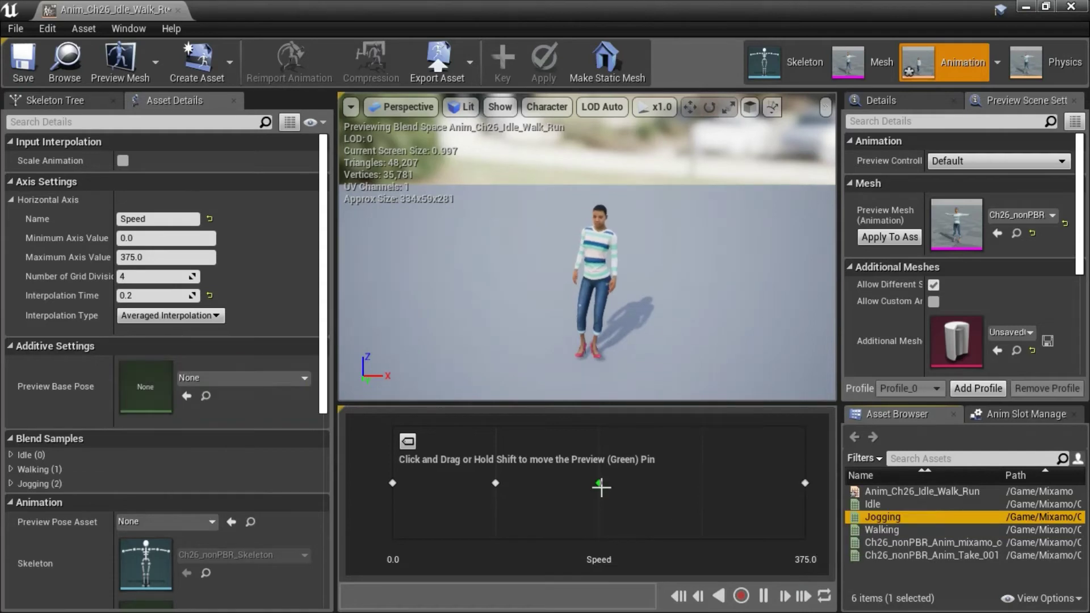
pyautogui.moveTo(598, 485); pyautogui.dragTo(491, 484)
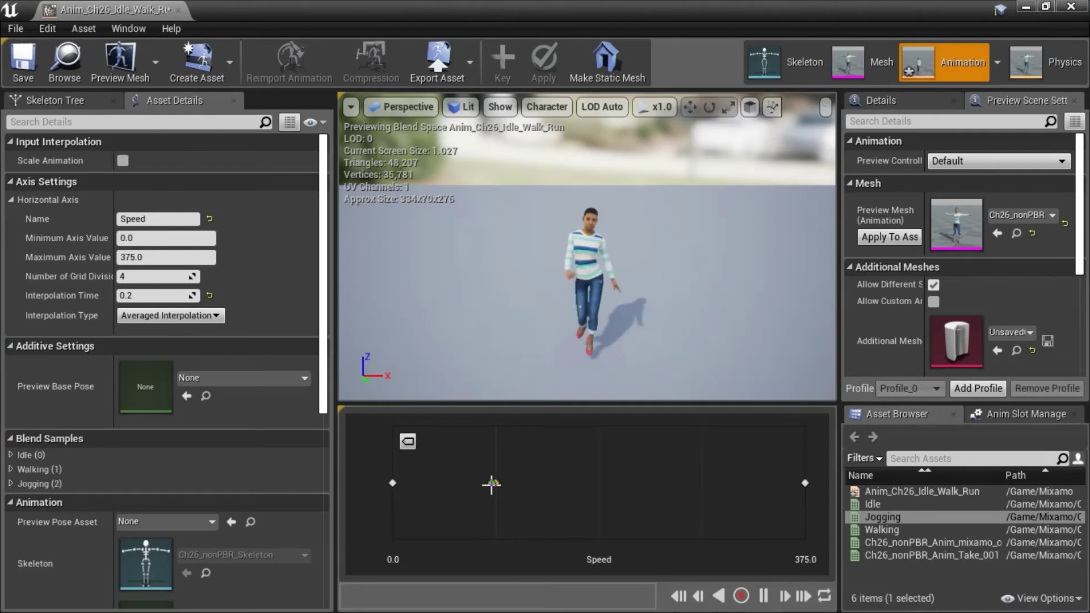
pyautogui.click(1047, 7)
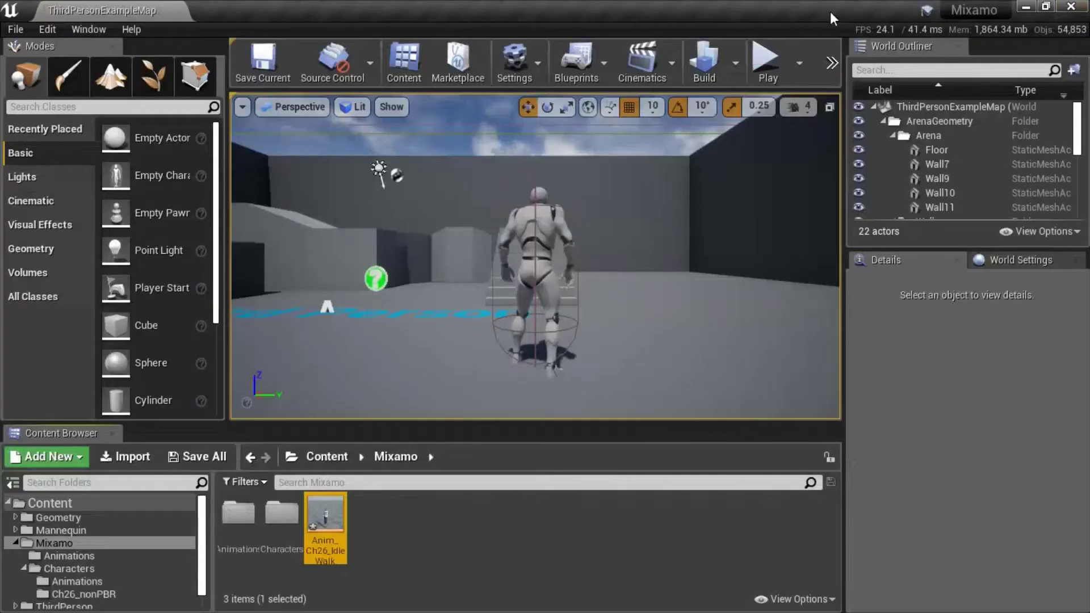
# Create an Animation Blueprint for Ch26_nonPBR_Skeleton and name it Ch26_AnimBP
pyautogui.rightClick(514, 572)
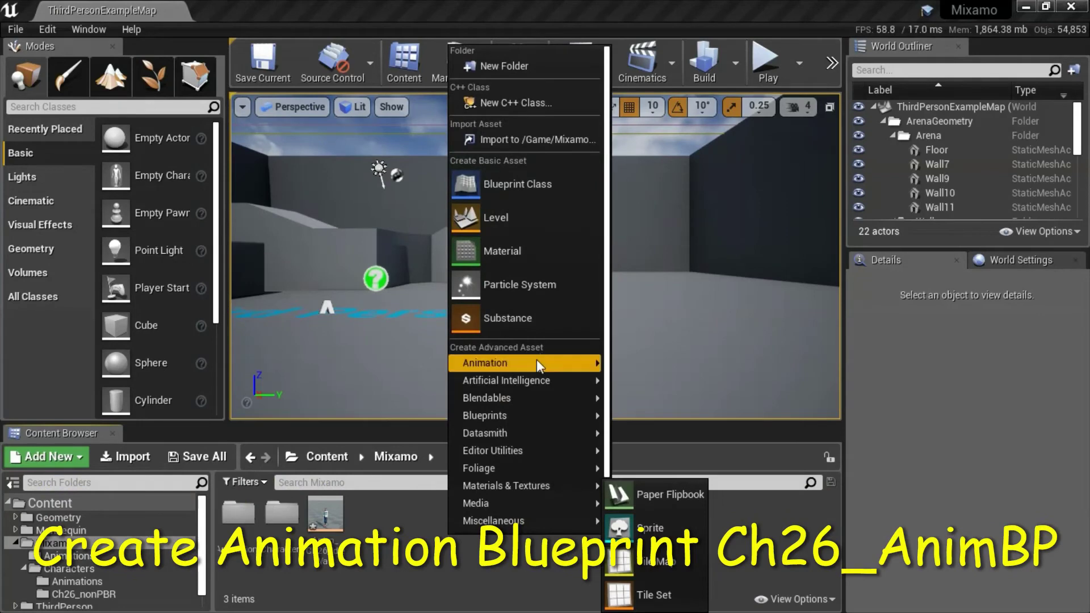
pyautogui.moveTo(537, 362)
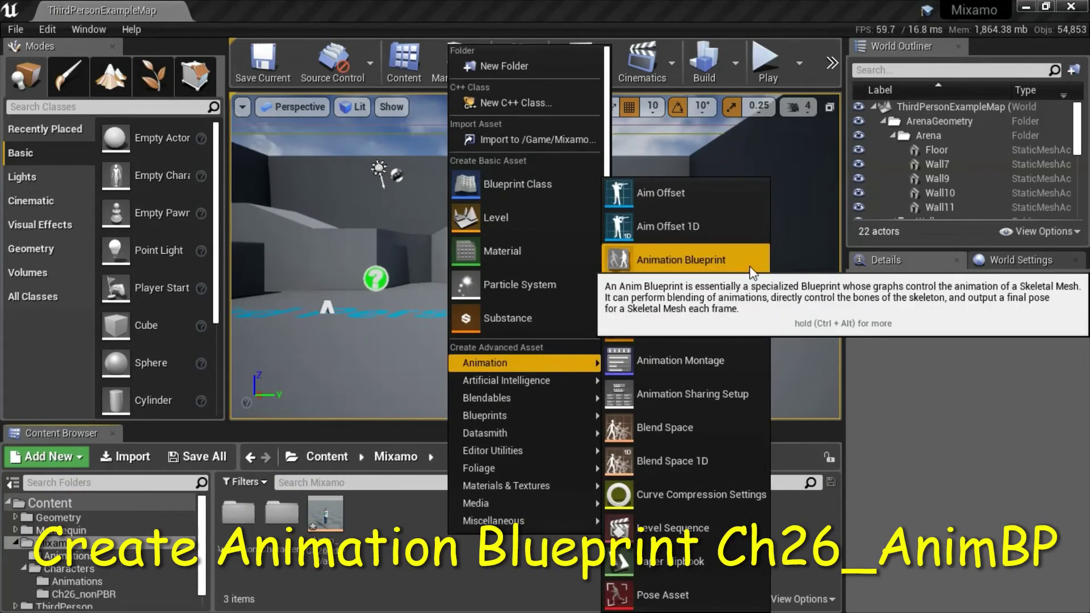
pyautogui.click(680, 259)
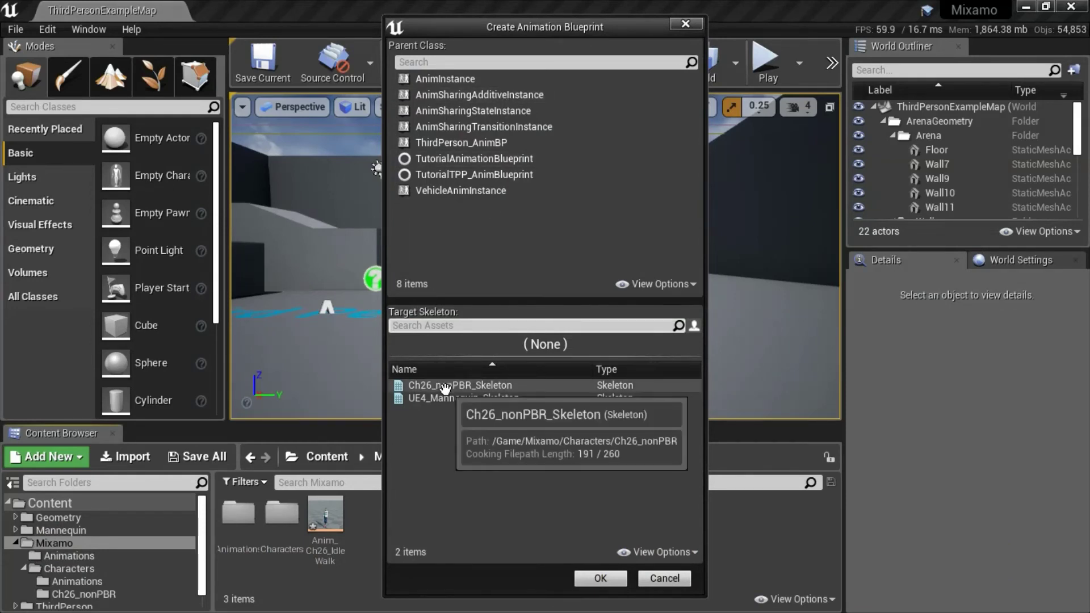
pyautogui.click(415, 387)
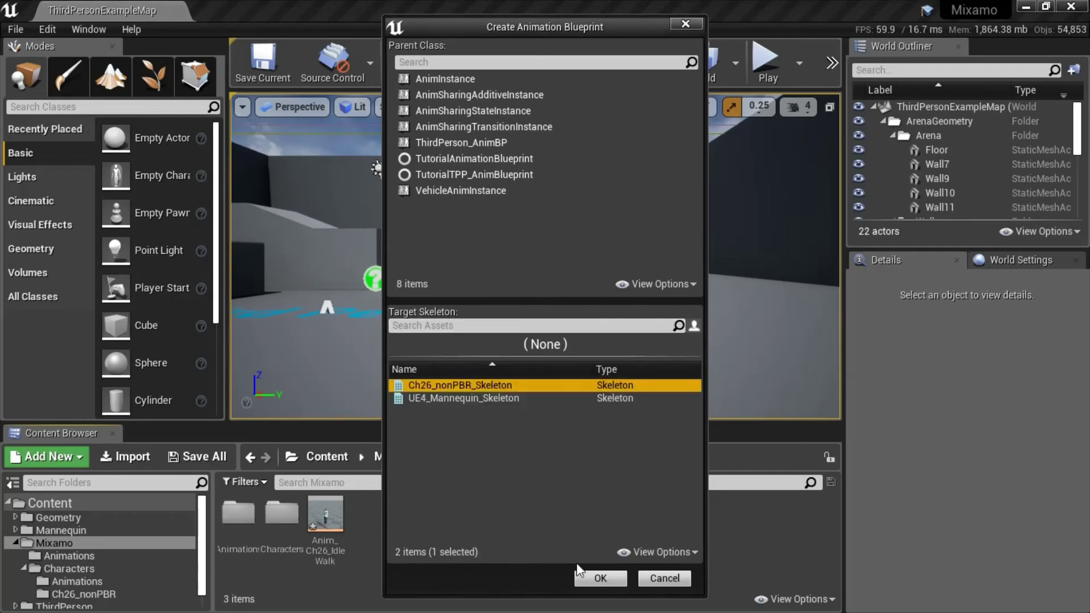
pyautogui.click(600, 578)
pyautogui.write('AnimBP')
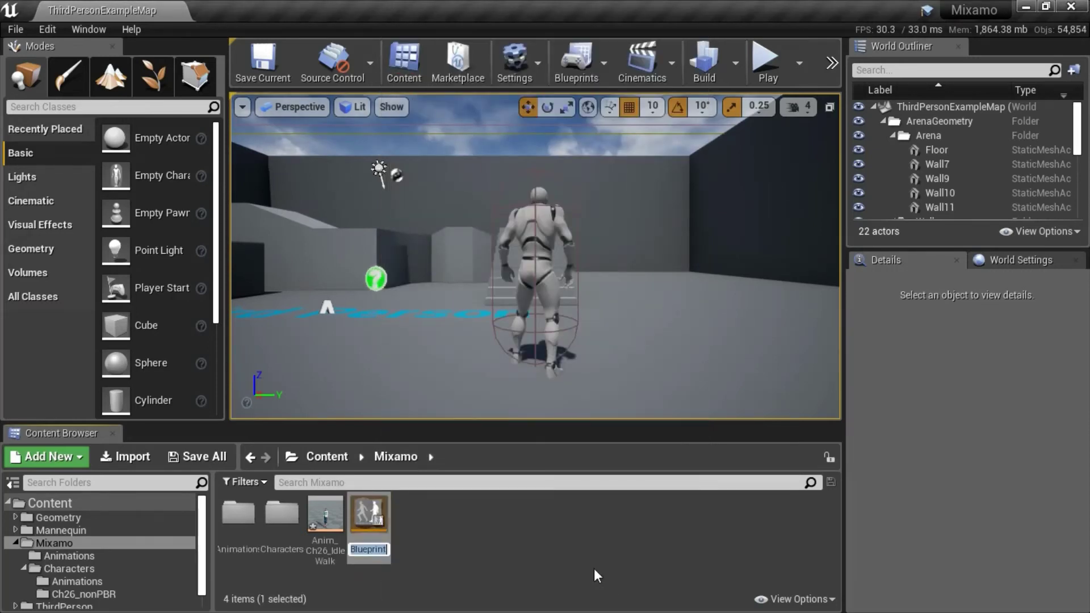
pyautogui.press('Return')
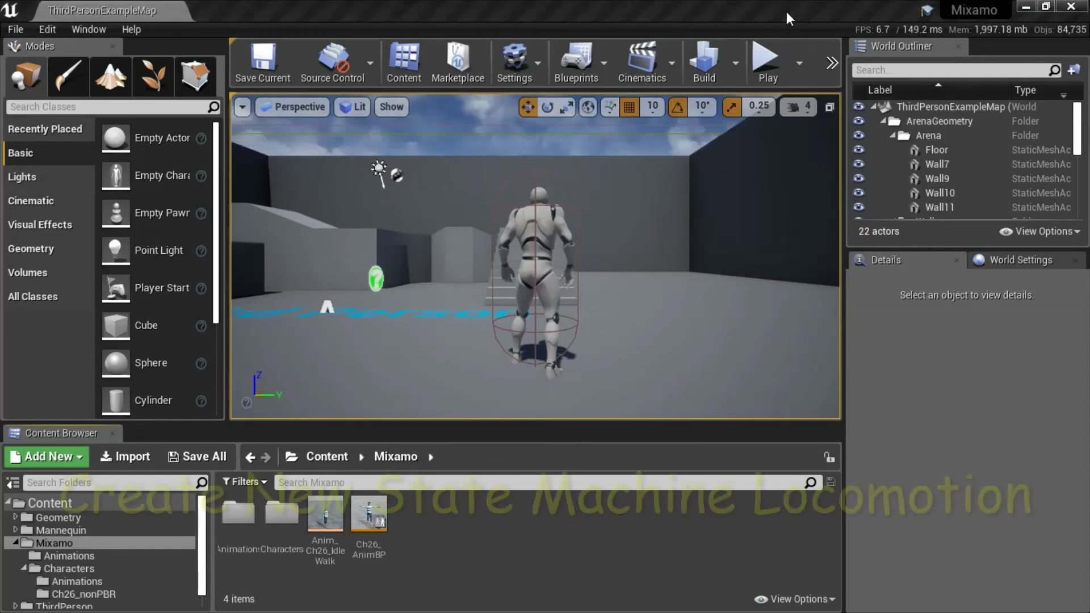
# In Ch26_AnimBP's AnimGraph, add a state machine named Locomotion and wire it into Output Pose
pyautogui.doubleClick(367, 520)
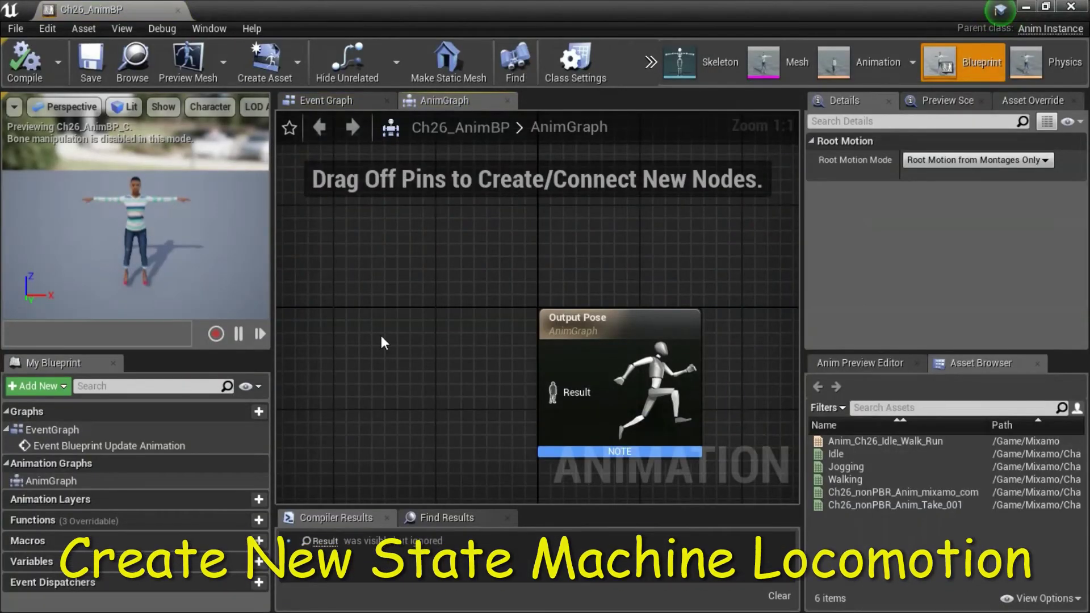
pyautogui.rightClick(372, 294)
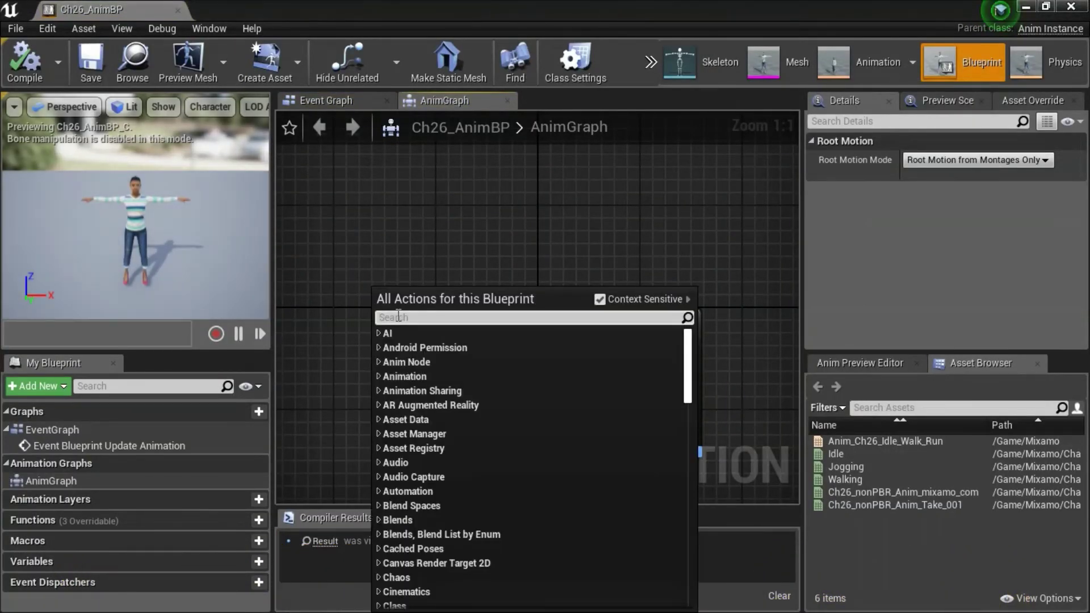
pyautogui.write('new s')
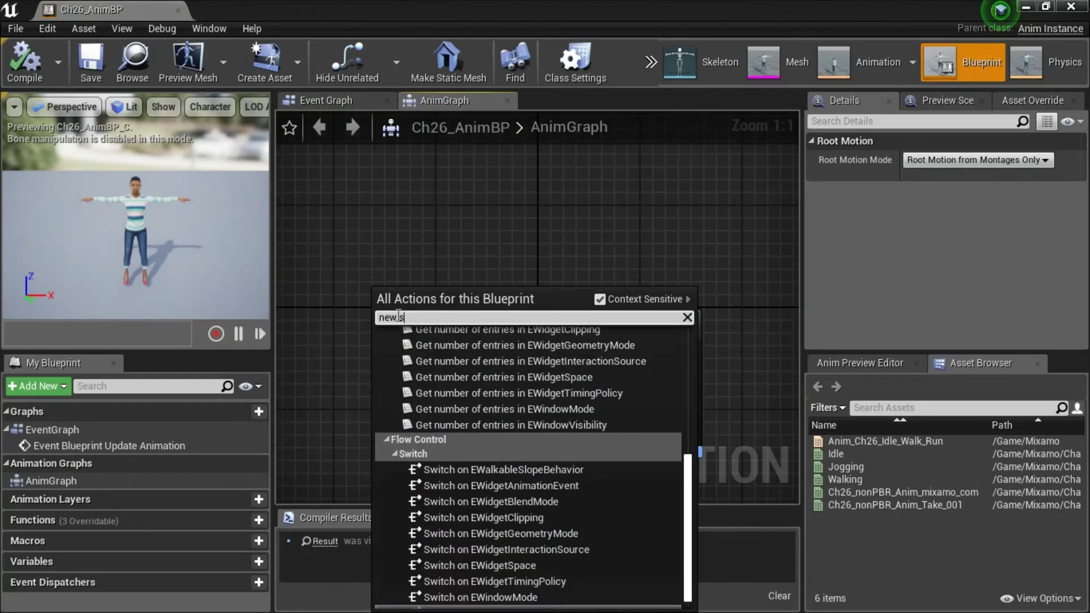
pyautogui.write('tate')
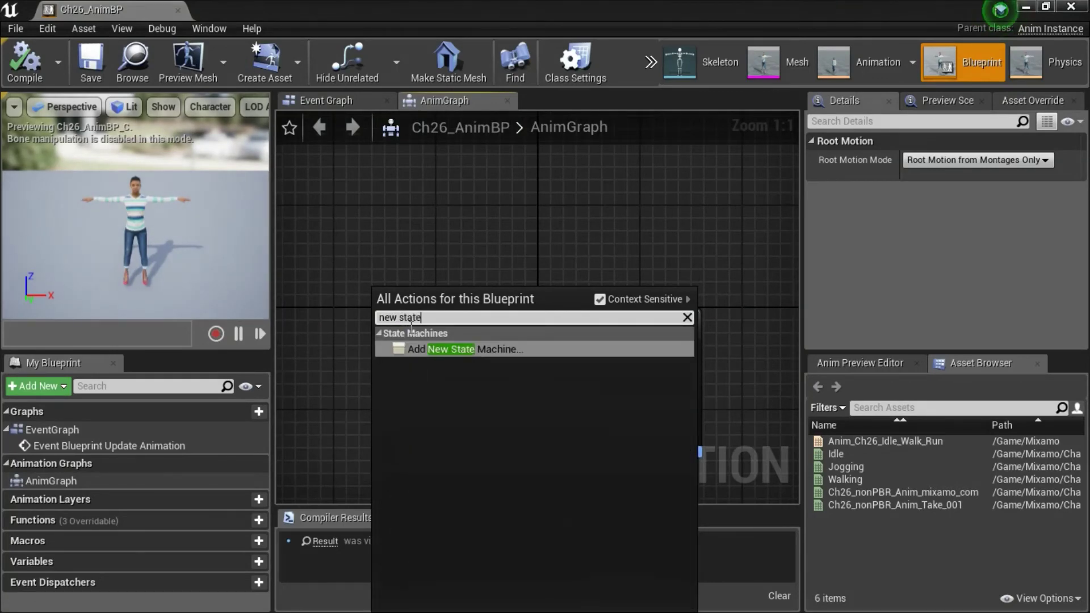
pyautogui.click(438, 350)
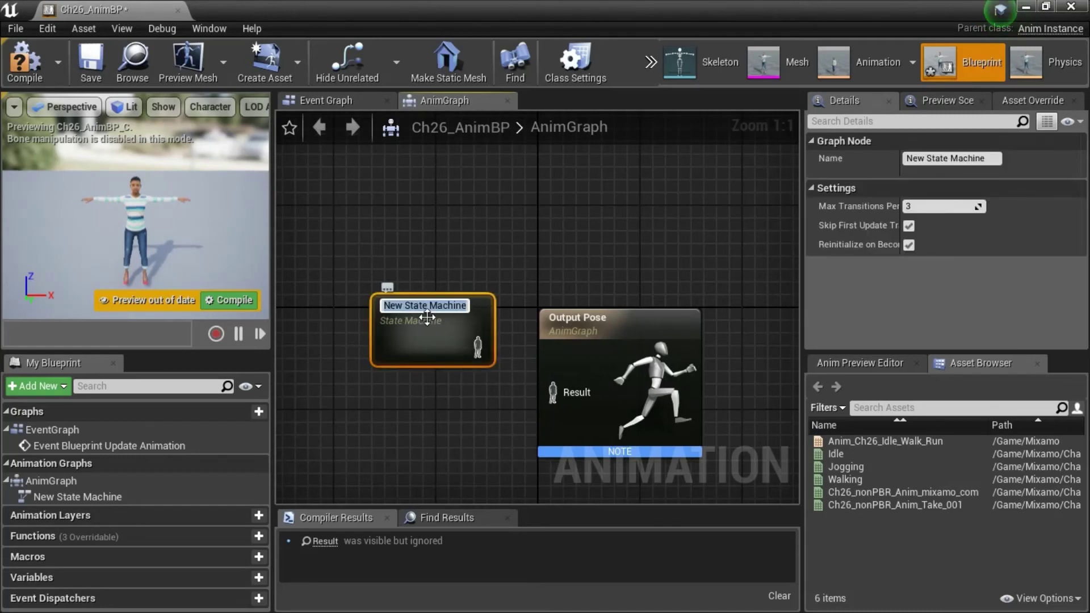
pyautogui.write('Locomotion')
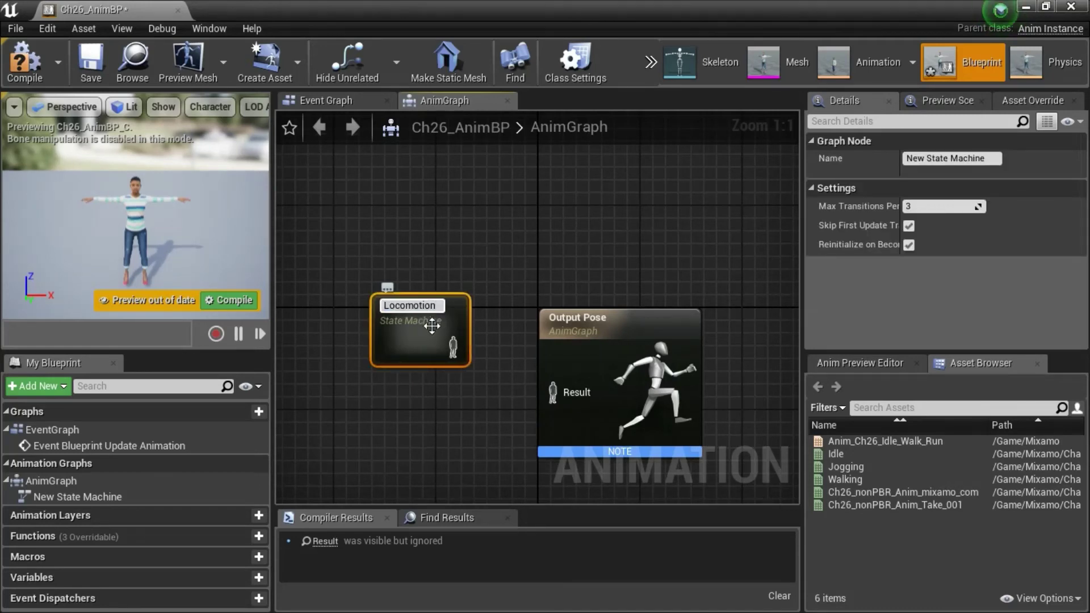
pyautogui.press('Return')
pyautogui.moveTo(555, 389); pyautogui.dragTo(555, 390)
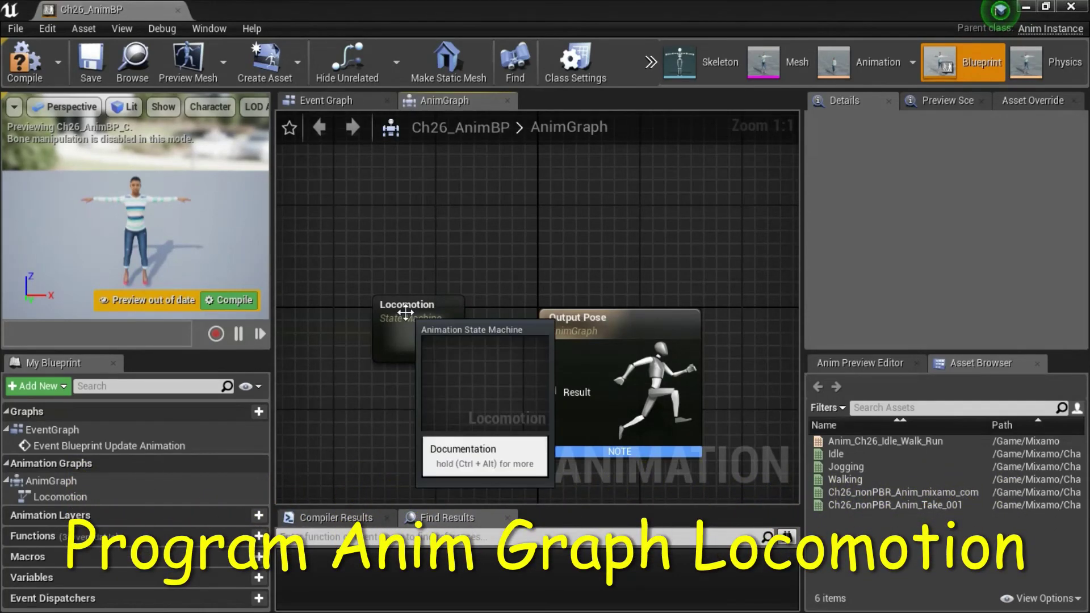
# Inside Locomotion, add the Anim_Ch26_Idle_Walk_Run blend space as a state fed by Entry, then save
pyautogui.doubleClick(406, 318)
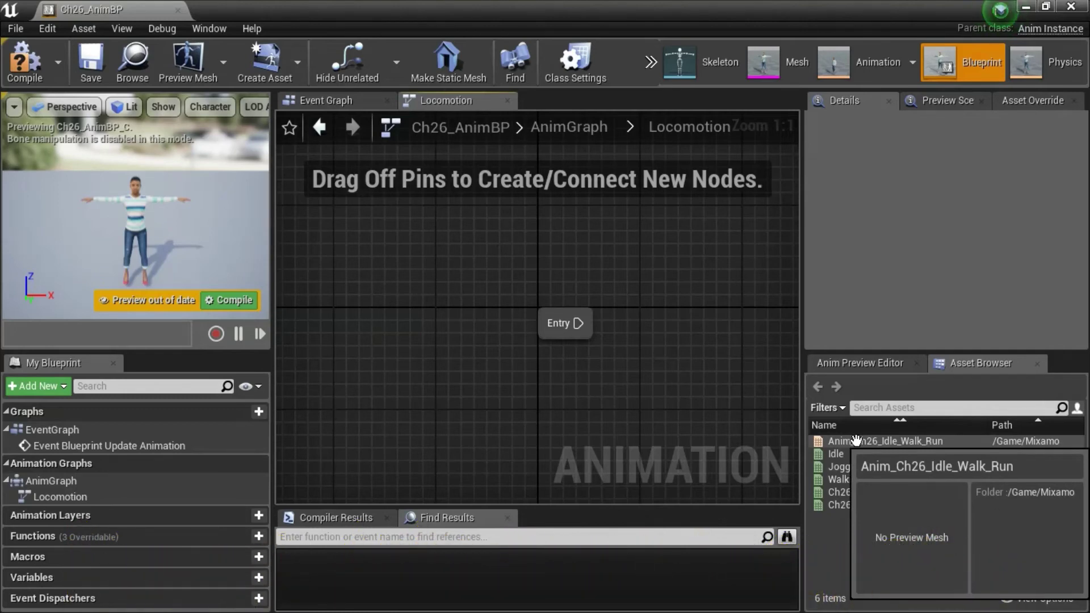
pyautogui.moveTo(856, 441); pyautogui.dragTo(678, 307)
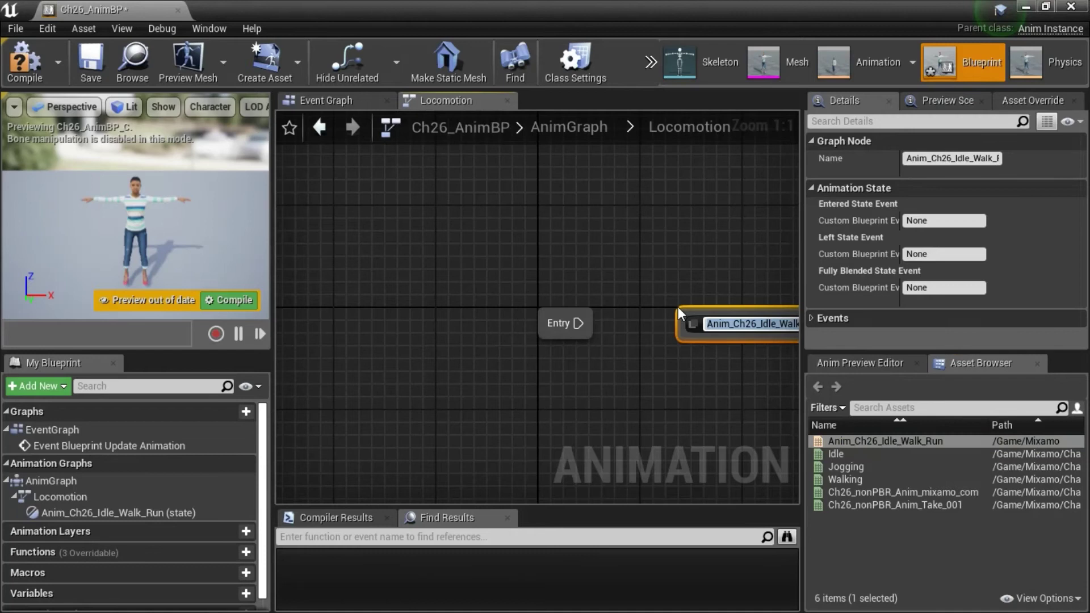
pyautogui.click(646, 335)
pyautogui.moveTo(578, 323); pyautogui.dragTo(693, 335)
pyautogui.moveTo(680, 359); pyautogui.dragTo(526, 373, button='right')
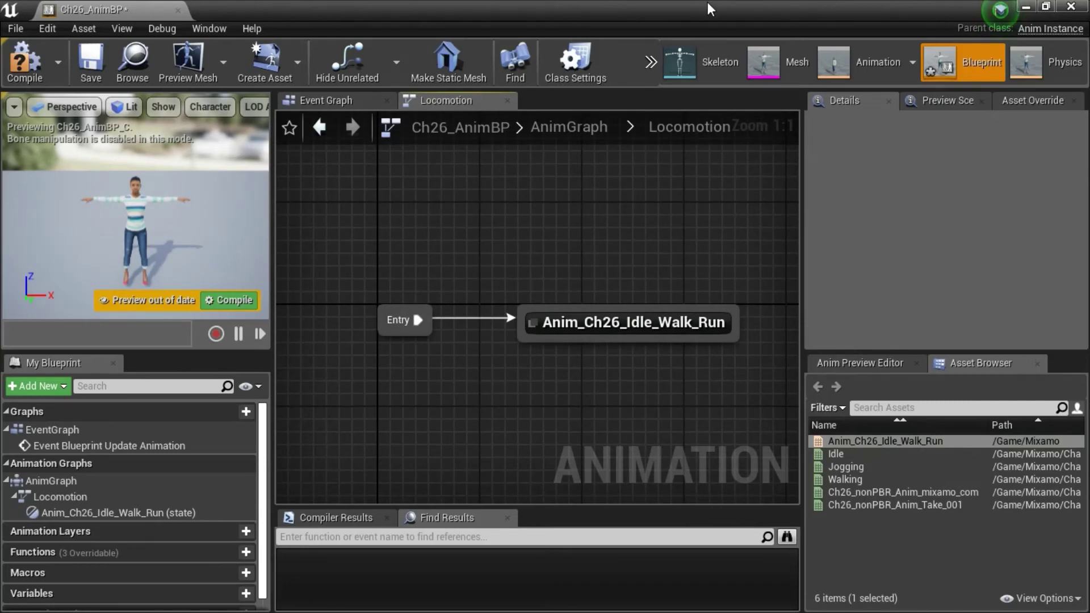
pyautogui.hotkey('ctrl', 's')
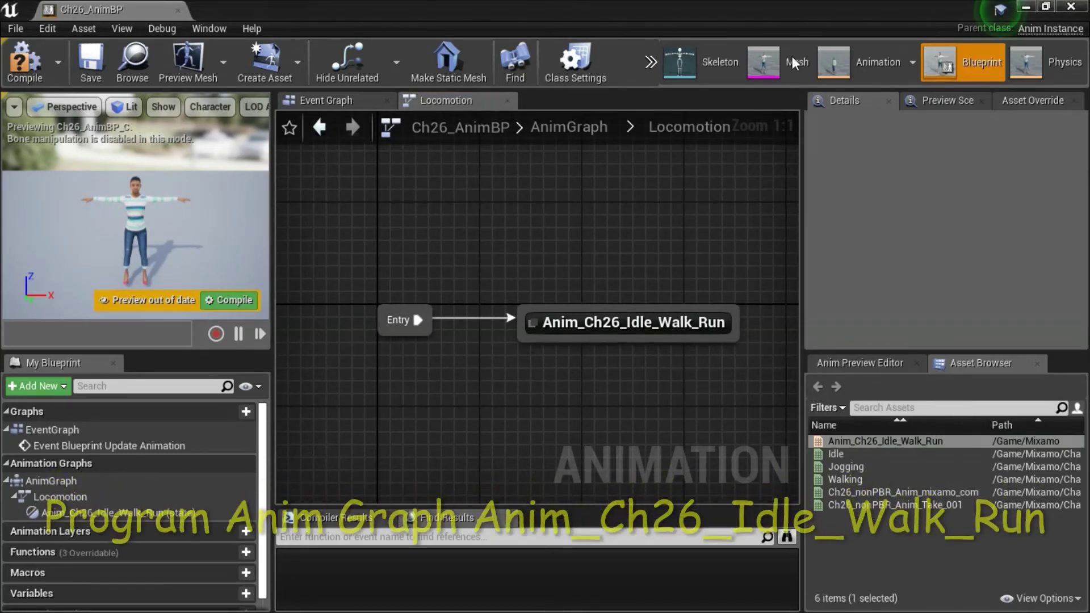
# Promote the blend space's Speed input to a variable renamed Speed, then save and close Ch26_AnimBP
pyautogui.doubleClick(634, 327)
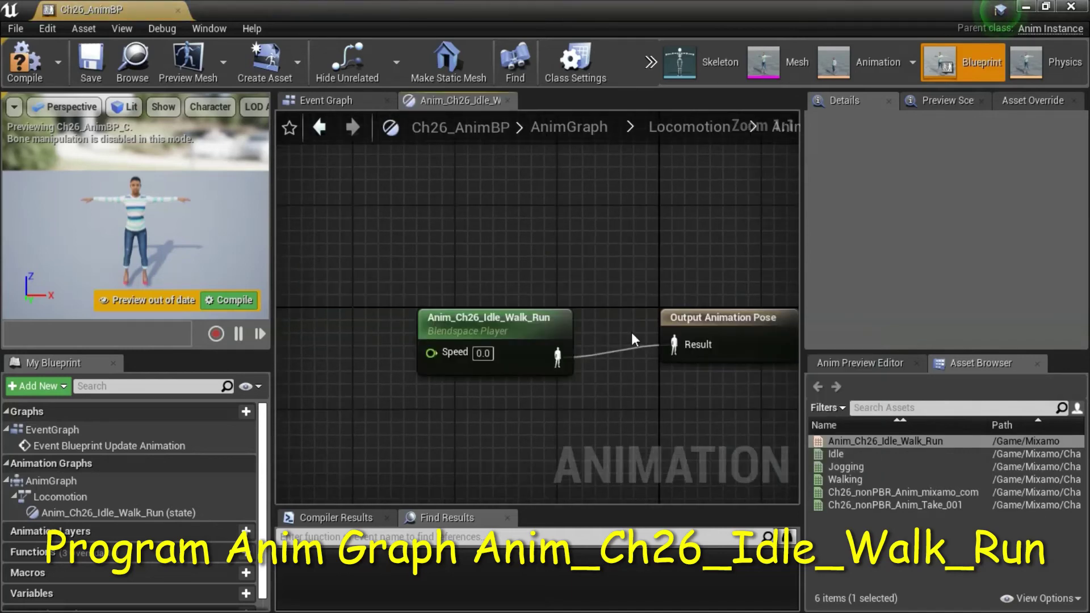
pyautogui.rightClick(455, 354)
pyautogui.click(517, 379)
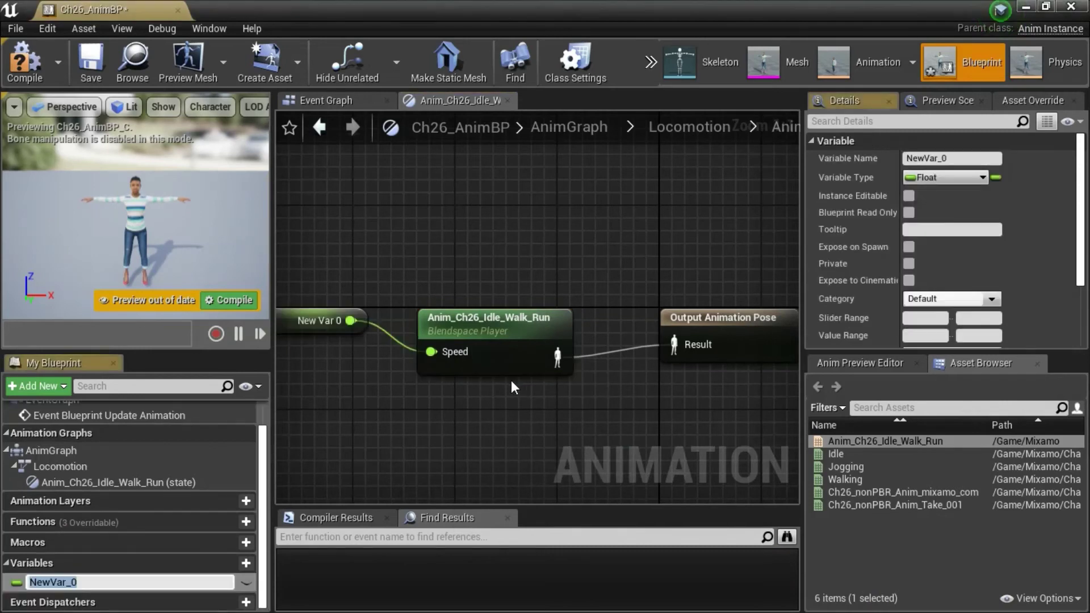
pyautogui.click(932, 156)
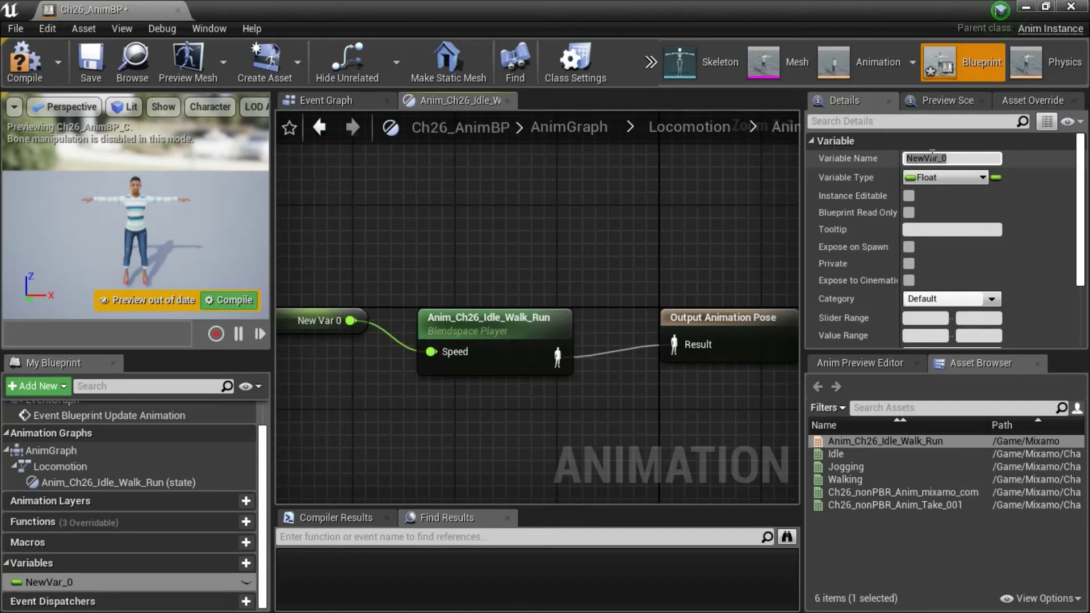
pyautogui.write('S')
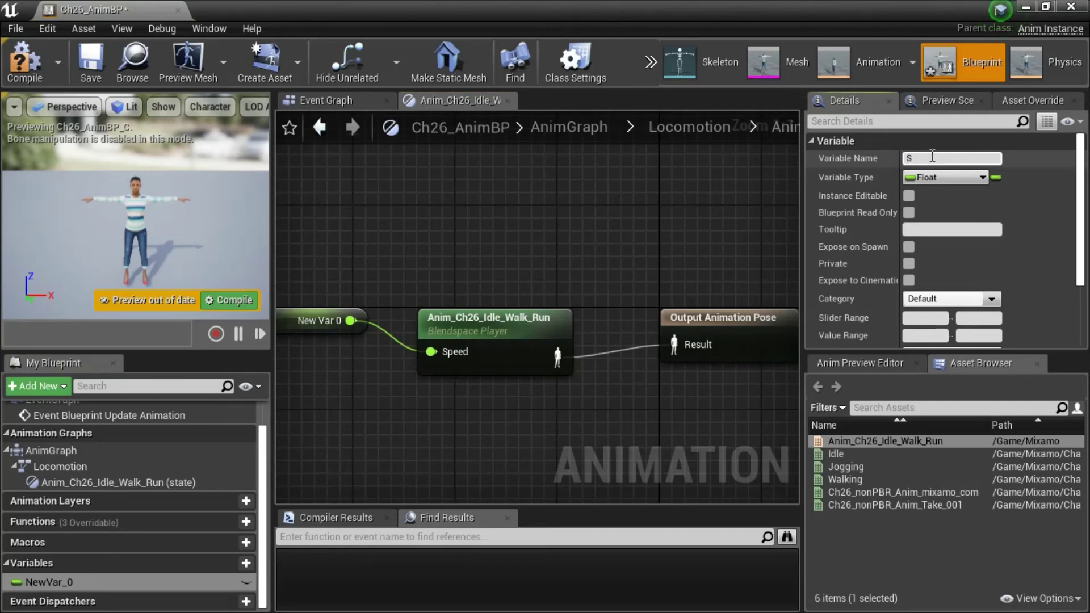
pyautogui.write('peed')
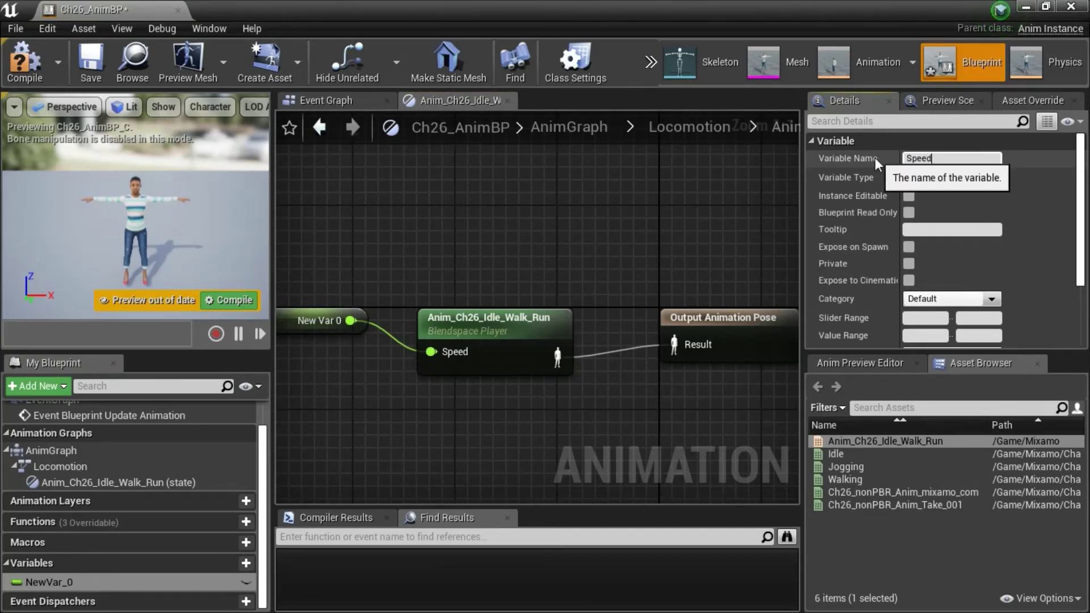
pyautogui.press('Return')
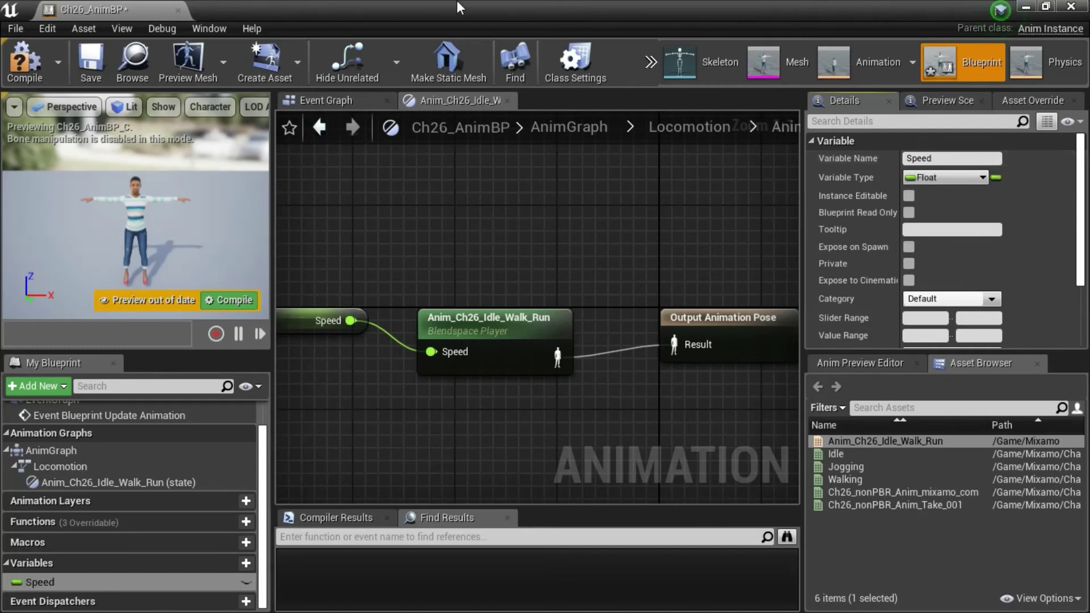
pyautogui.click(91, 73)
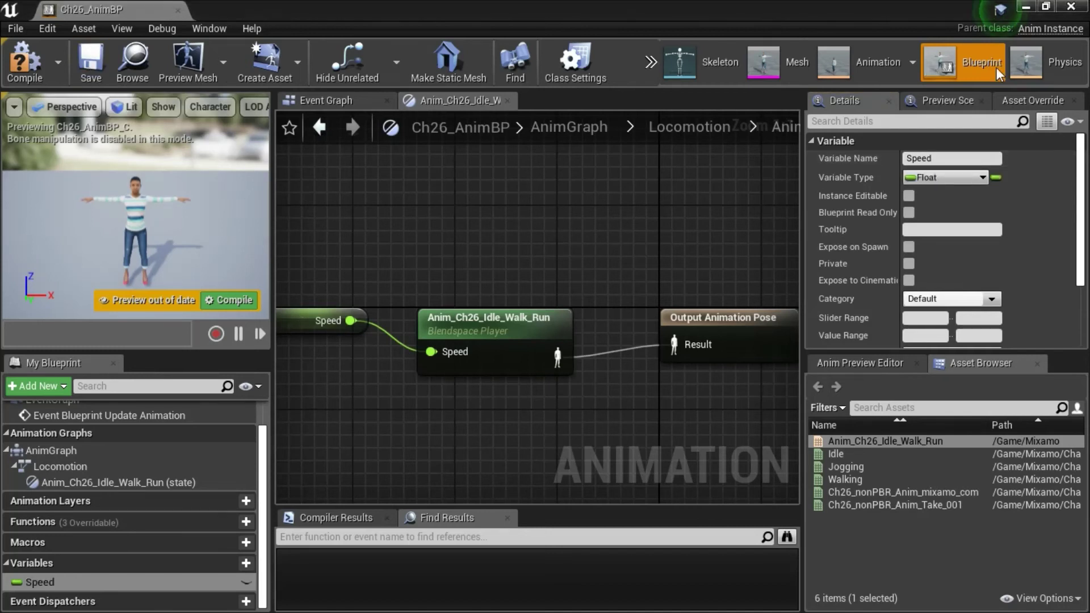
pyautogui.click(1071, 8)
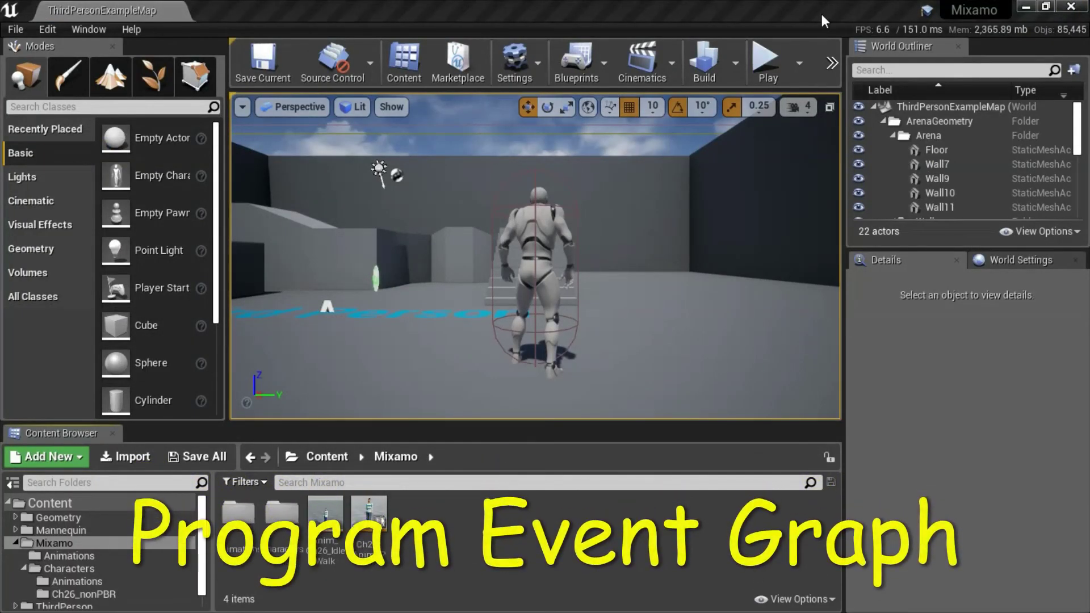
# Build the Event Graph chain setting Speed from the pawn owner's velocity length, then close the editor
pyautogui.doubleClick(370, 517)
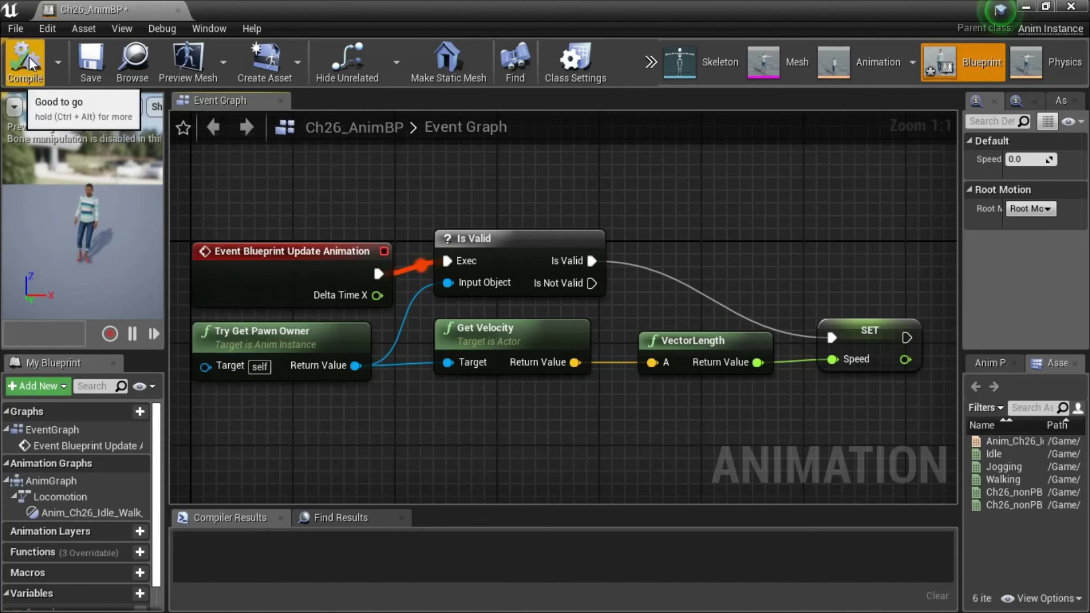
pyautogui.click(1072, 7)
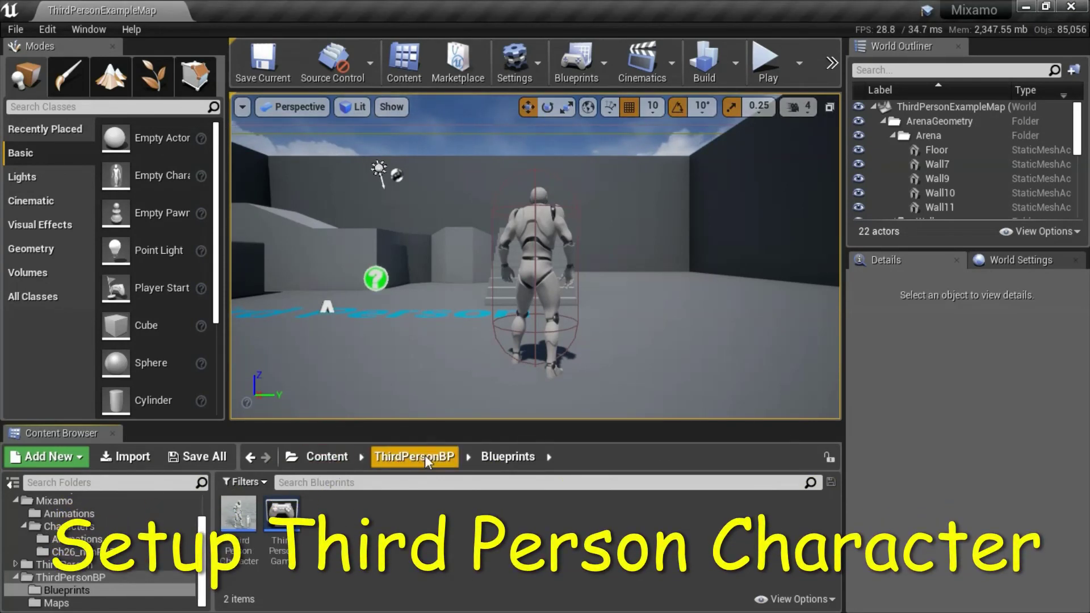
# Set ThirdPersonCharacter's mesh to Ch26_nonPBR with Anim Class Ch26_AnimBP, then compile and save
pyautogui.moveTo(238, 519)
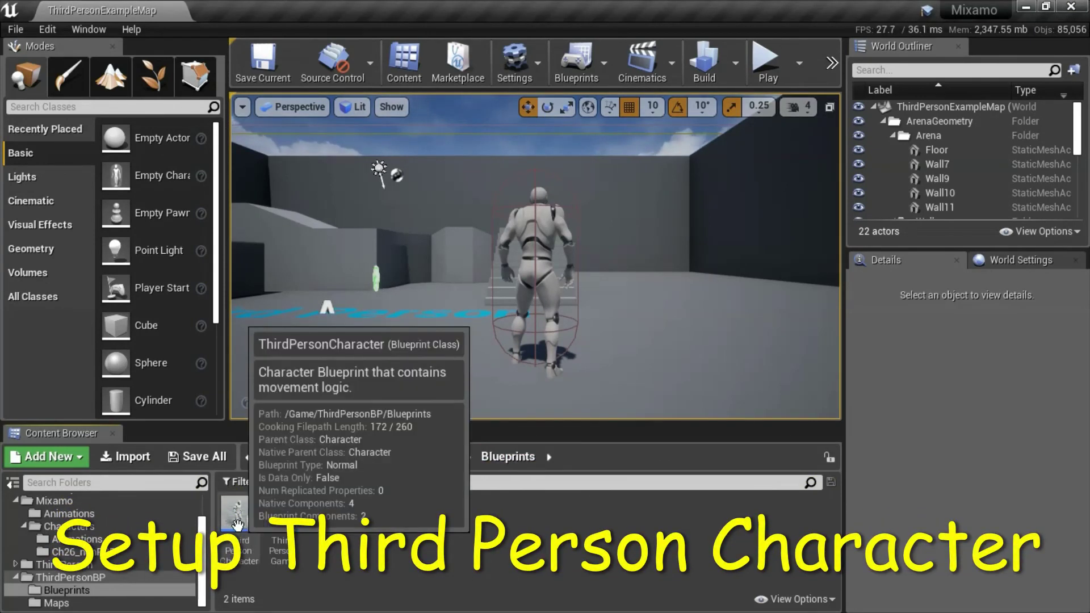
pyautogui.doubleClick(237, 520)
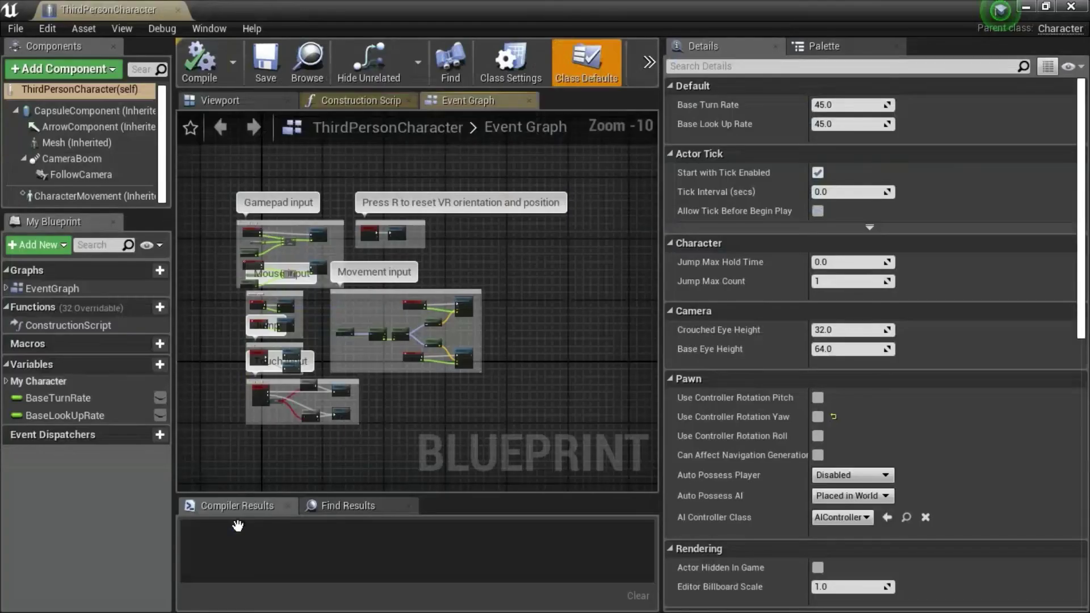
pyautogui.click(253, 104)
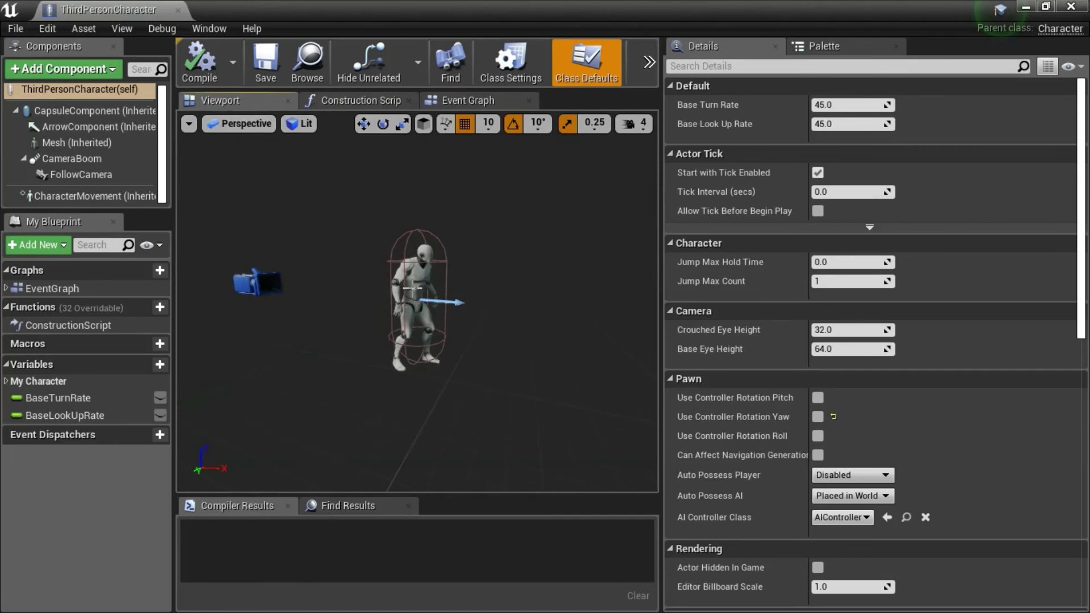
pyautogui.click(413, 288)
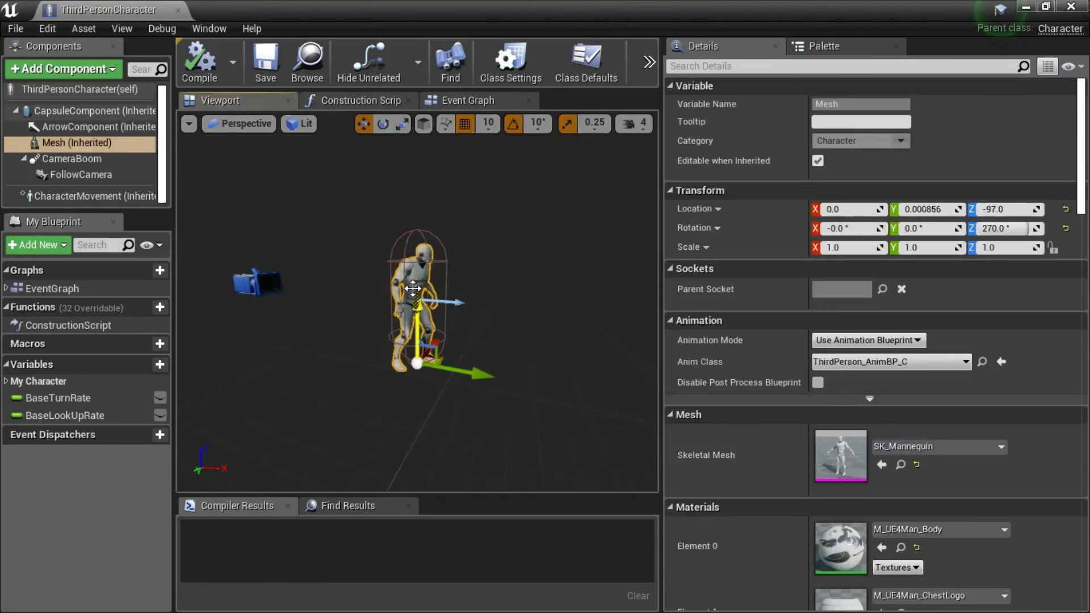
pyautogui.click(1002, 447)
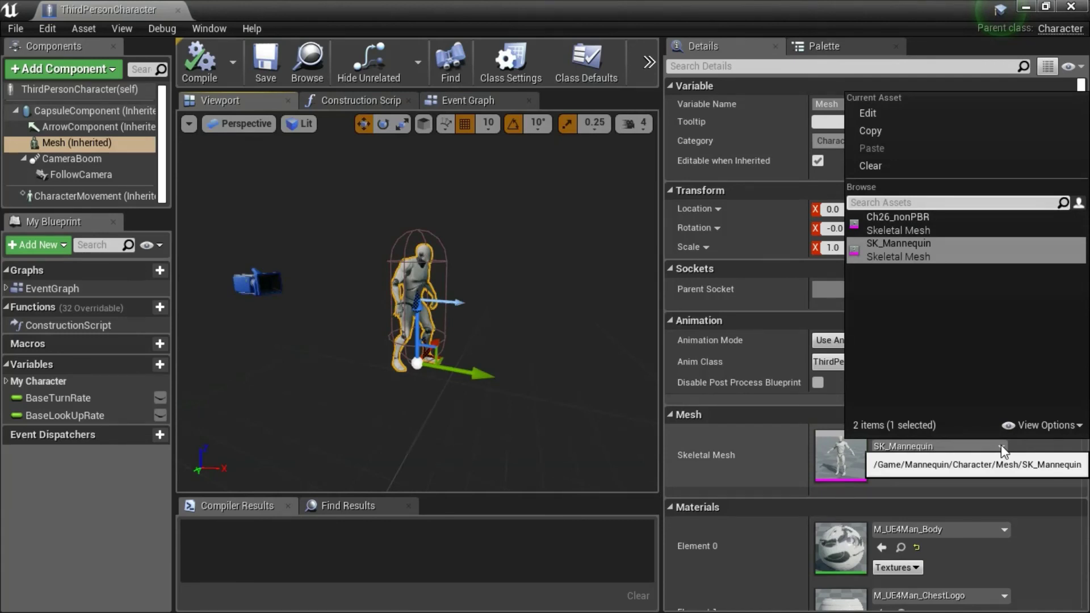
pyautogui.click(885, 227)
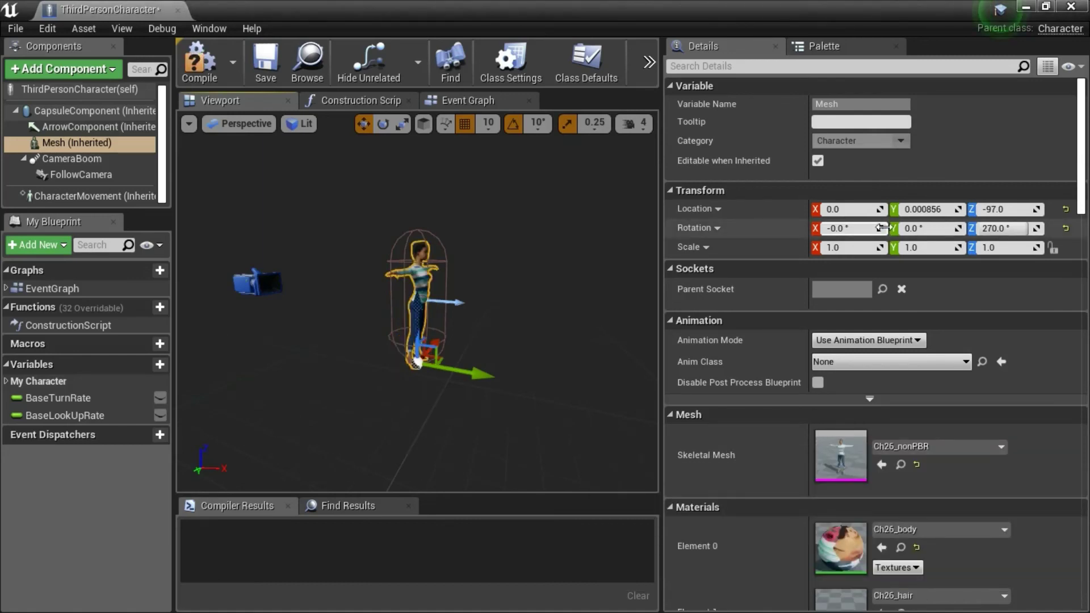
pyautogui.click(958, 363)
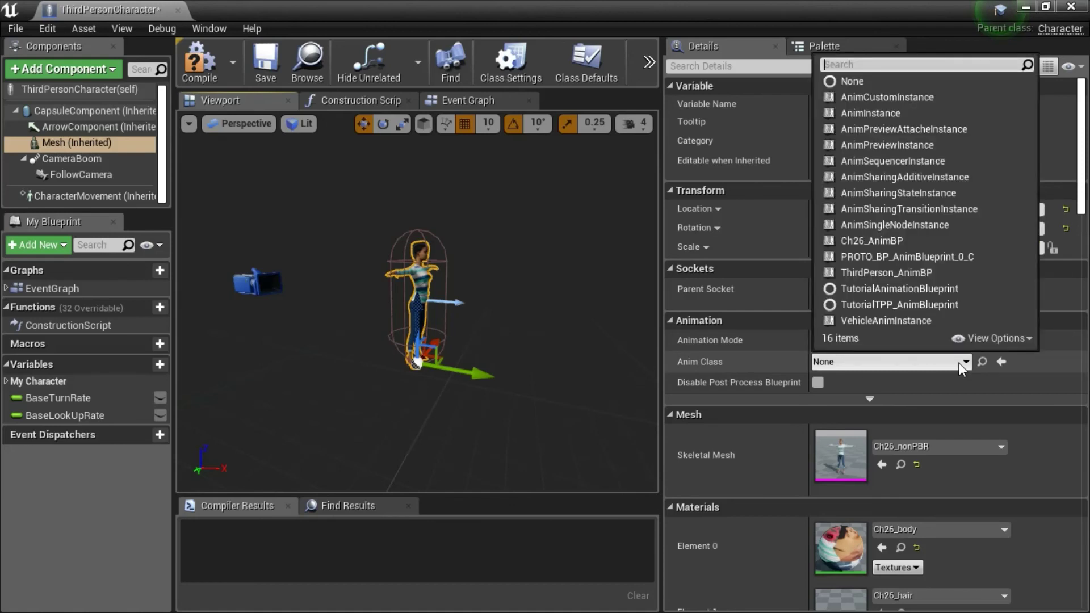
pyautogui.click(872, 243)
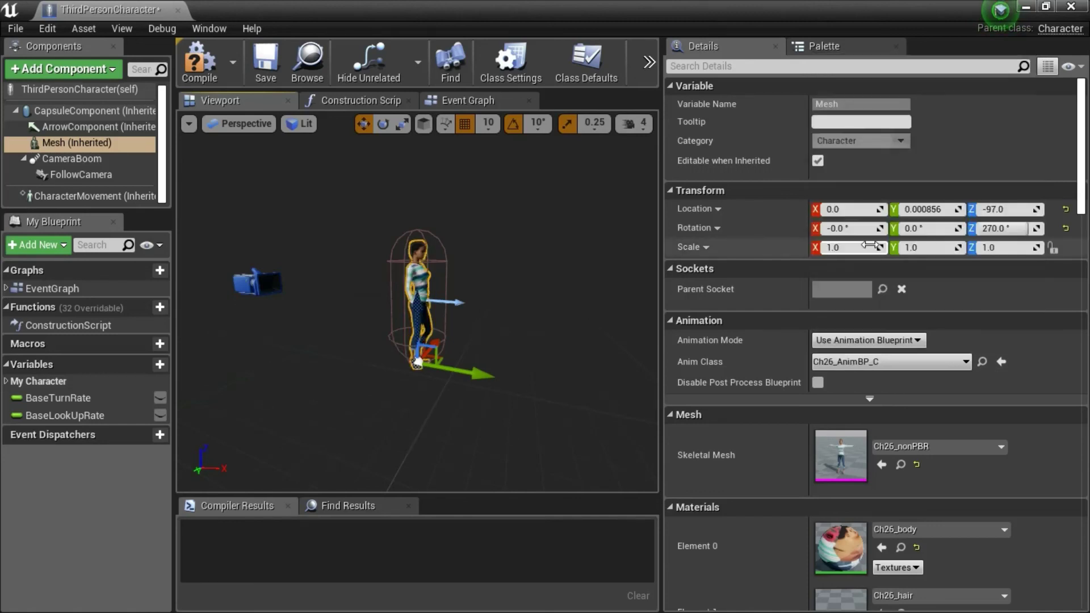
pyautogui.click(213, 72)
pyautogui.click(261, 68)
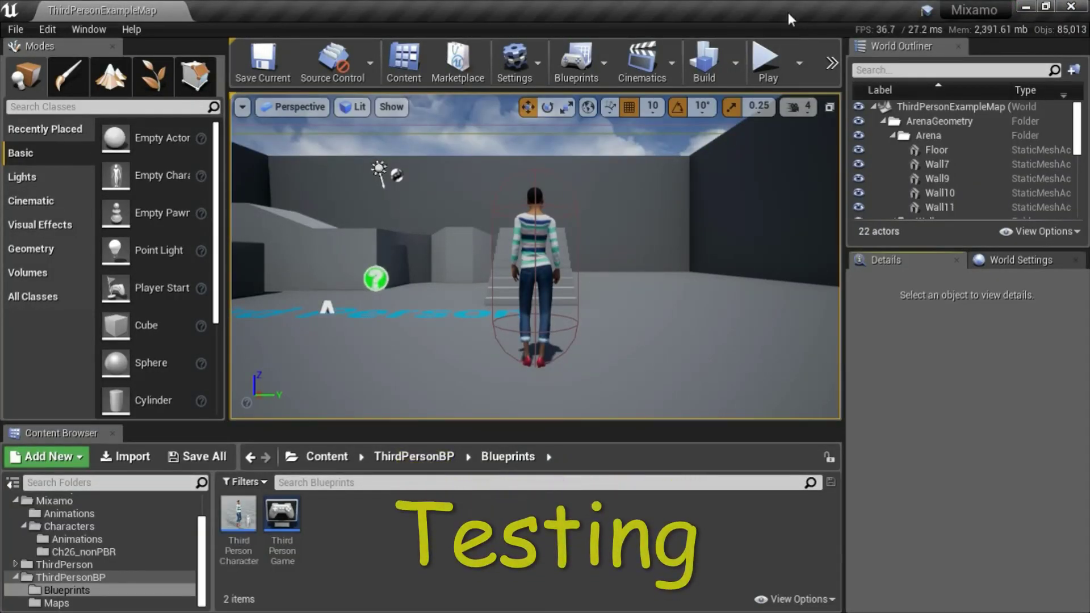
# Play the level and run the character with WASD up and down the stairs and around the arena
pyautogui.click(773, 73)
pyautogui.click(727, 299)
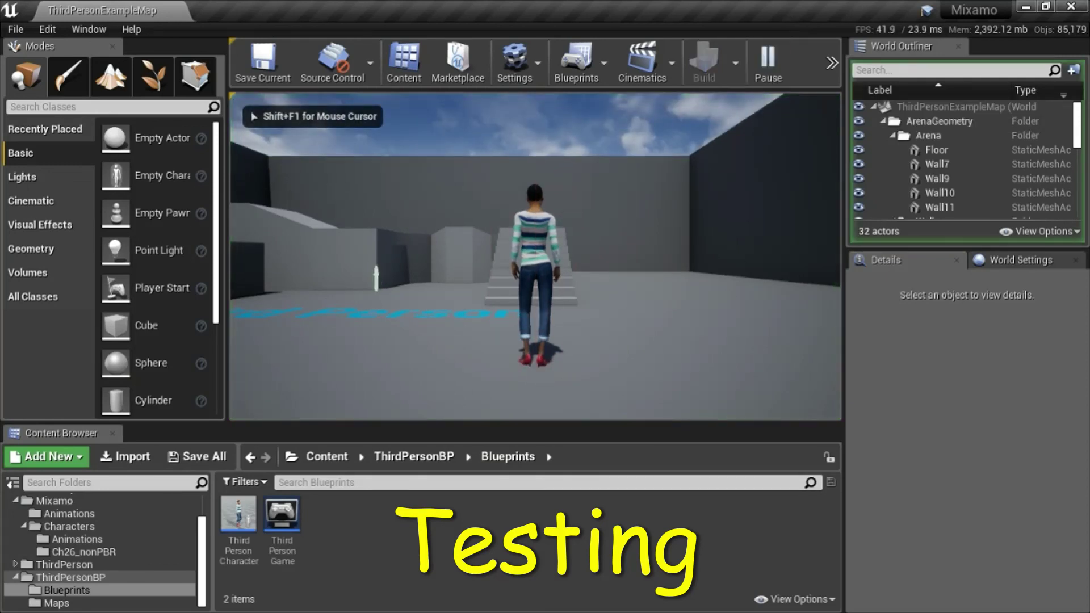
pyautogui.press('w')
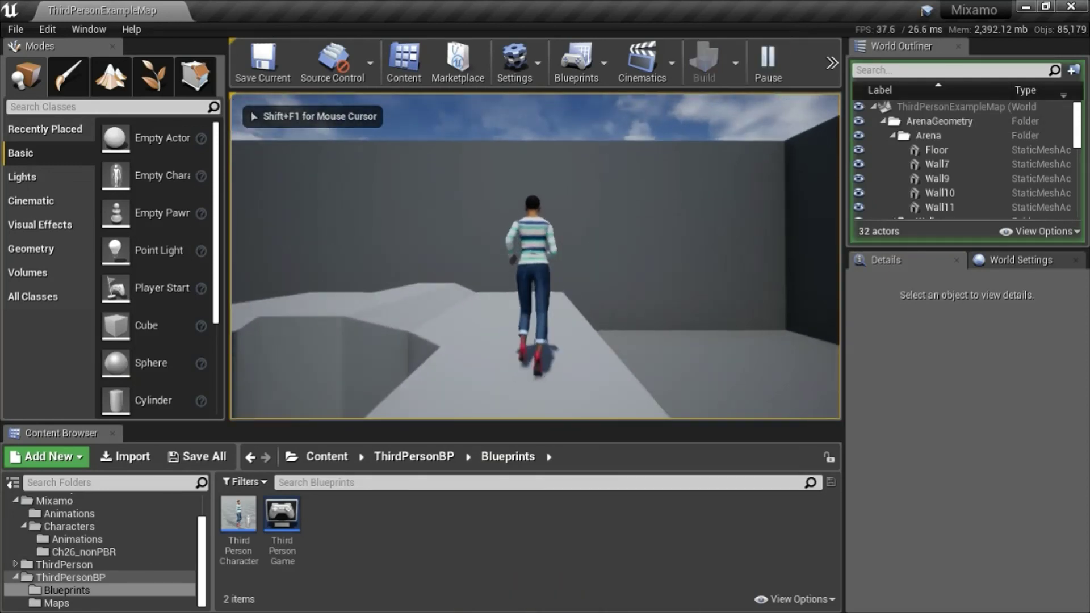
pyautogui.press('a')
pyautogui.press('s')
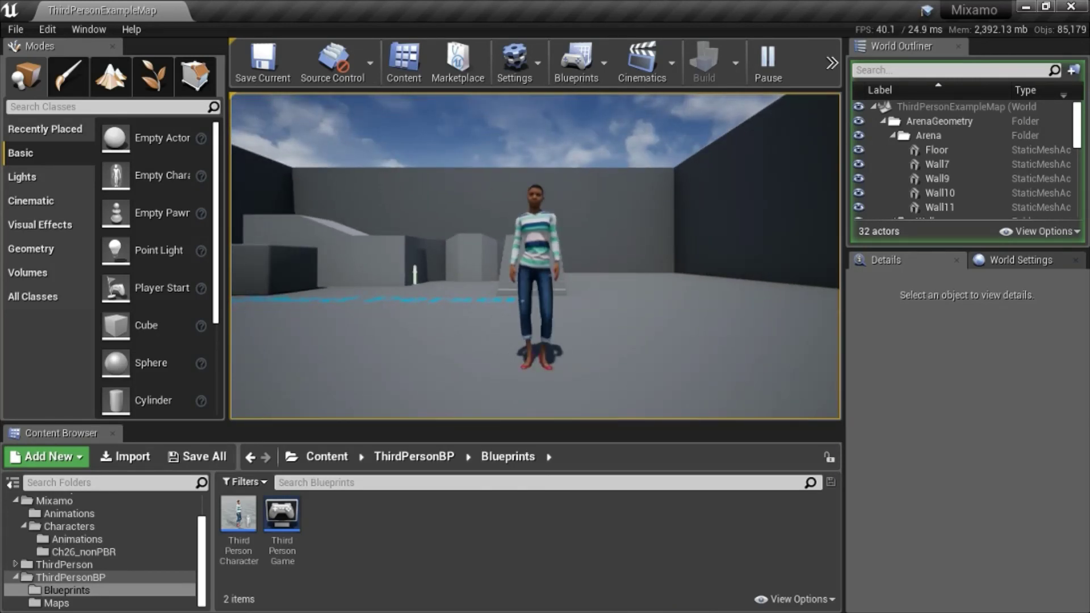
pyautogui.press('s')
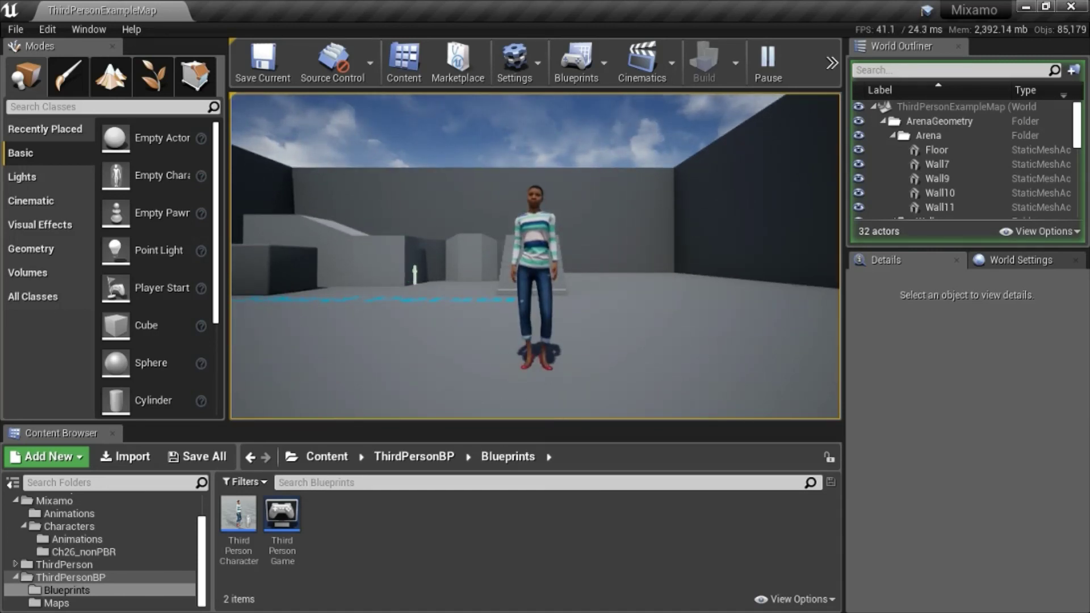
pyautogui.press('w')
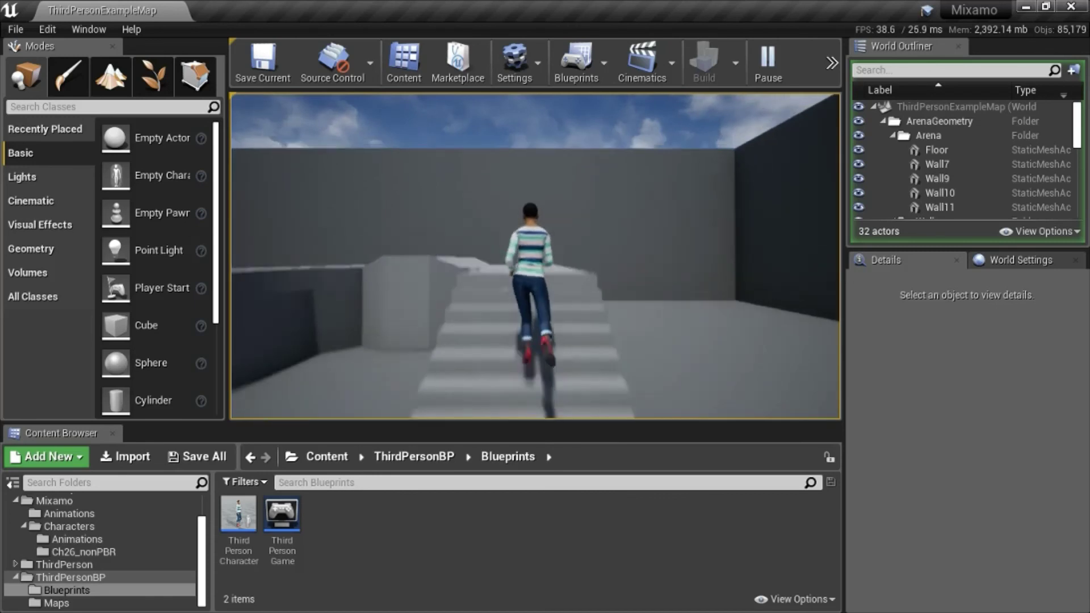
pyautogui.press('a')
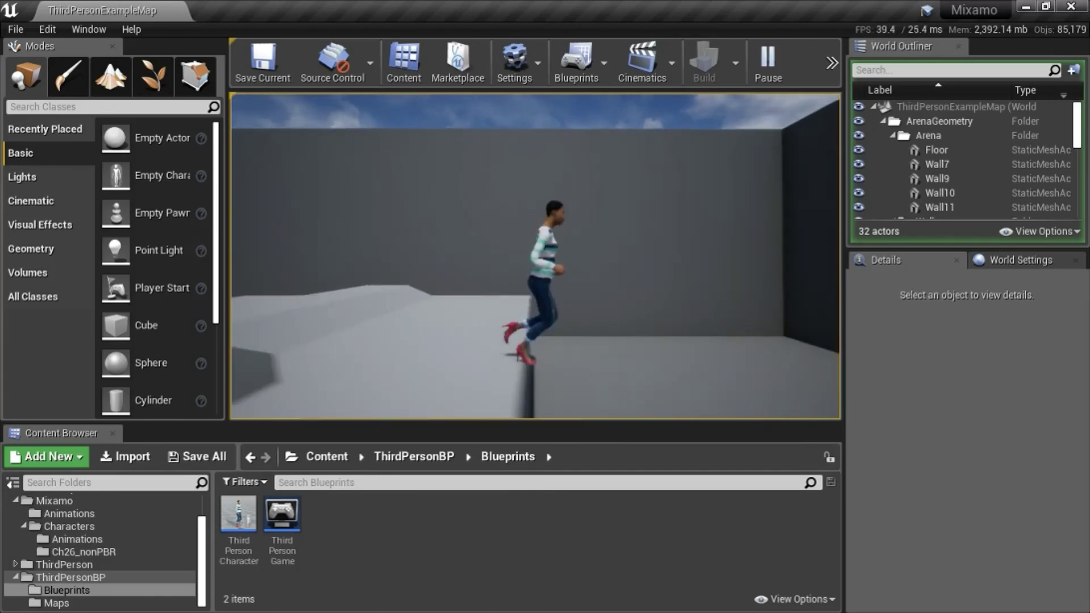
pyautogui.press('s')
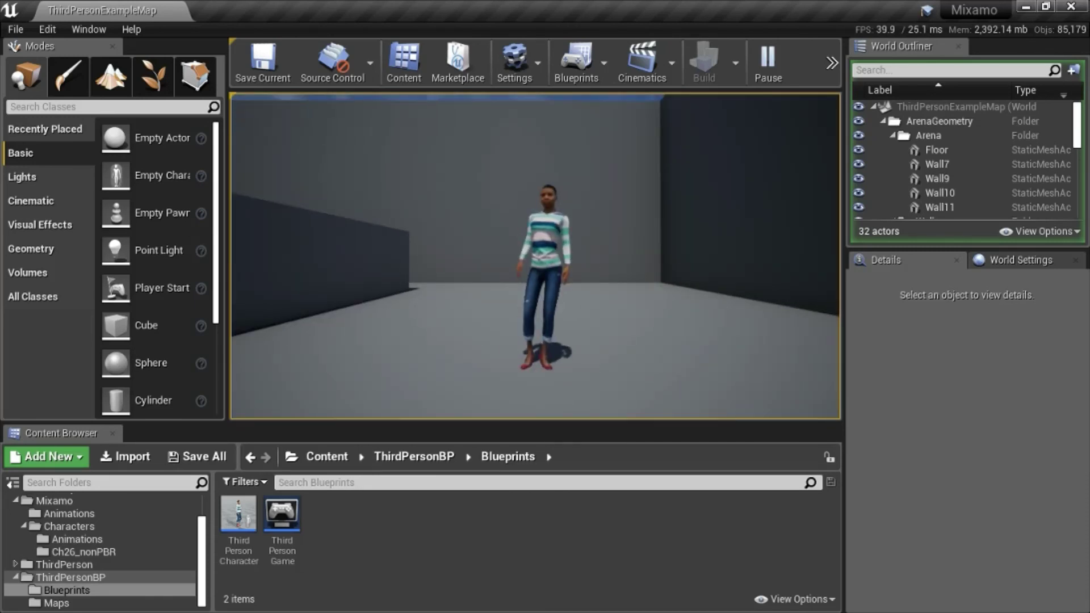
pyautogui.press('s')
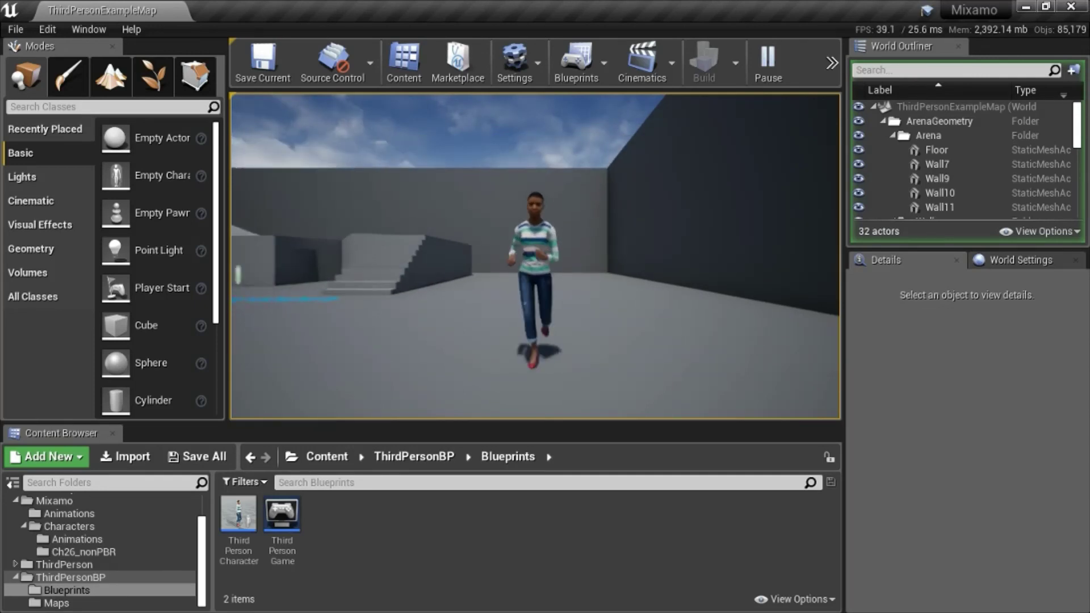
pyautogui.press('s')
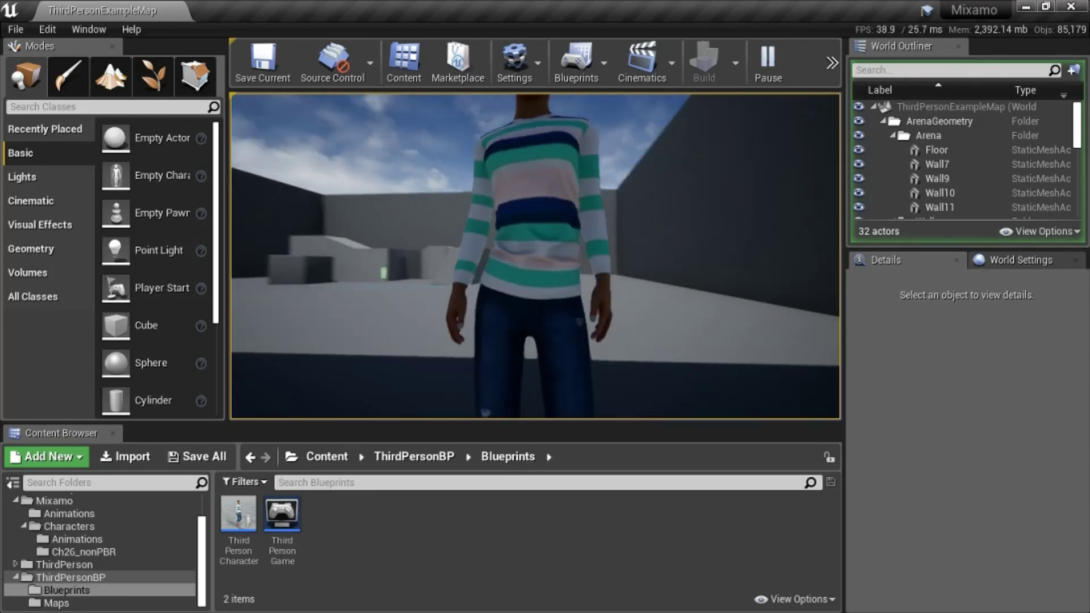